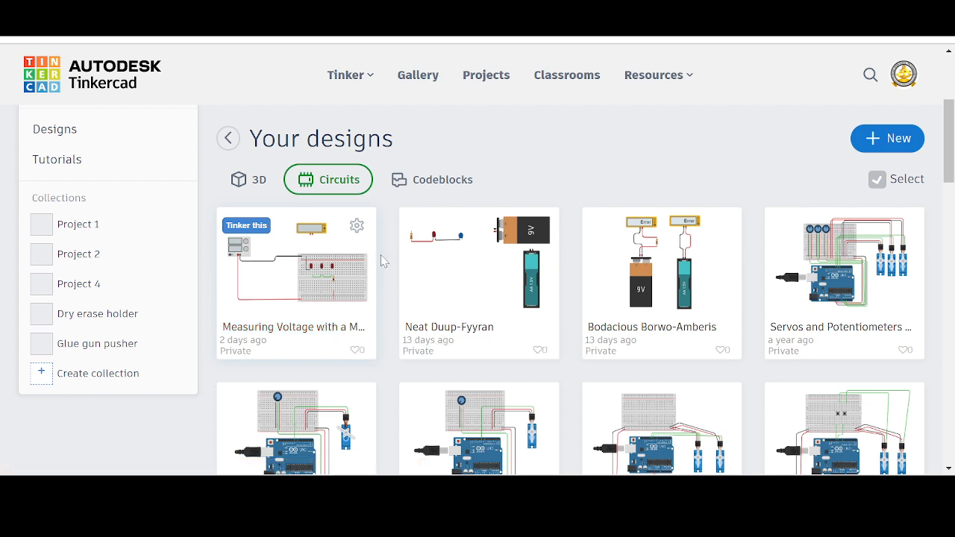
- Duplicate the "Measuring Voltage with a Multimeter" circuit and retitle the copy "Copy of Measuring Voltage with a Multimeter in TinkerCad Part 3"
click(357, 231)
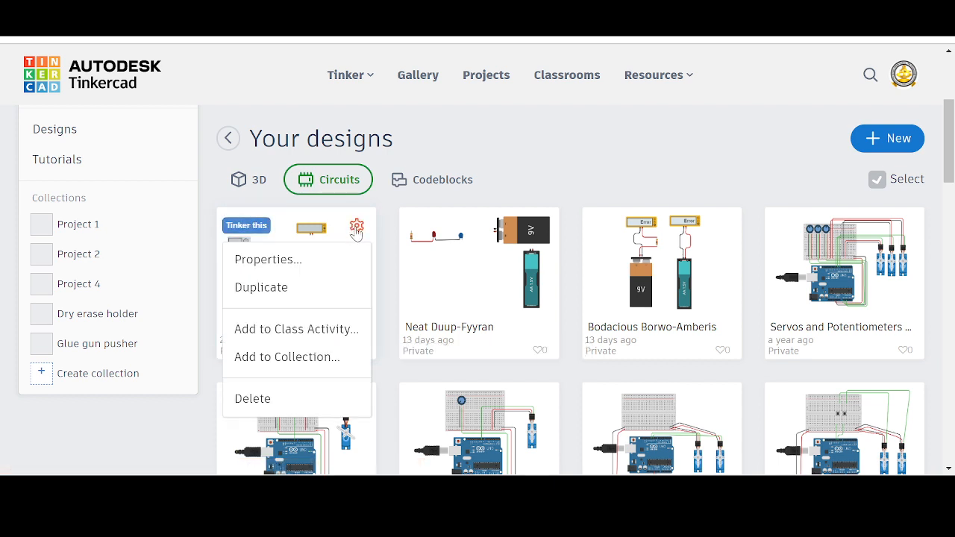
click(280, 295)
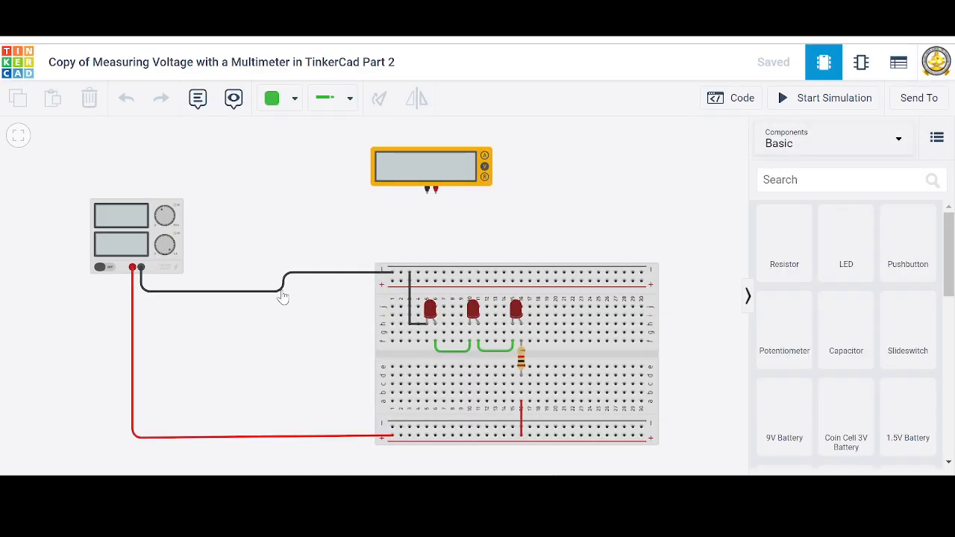
click(388, 65)
click(389, 62)
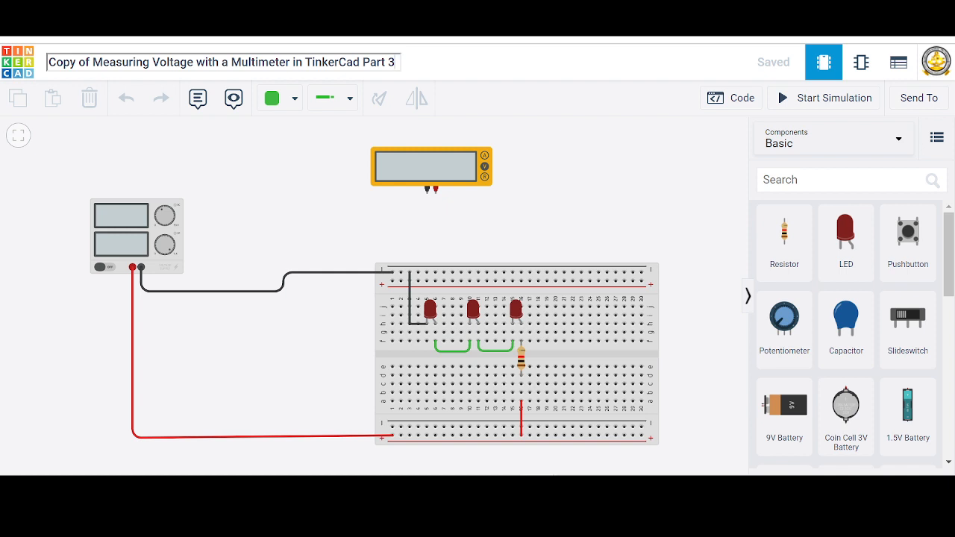
key(Escape)
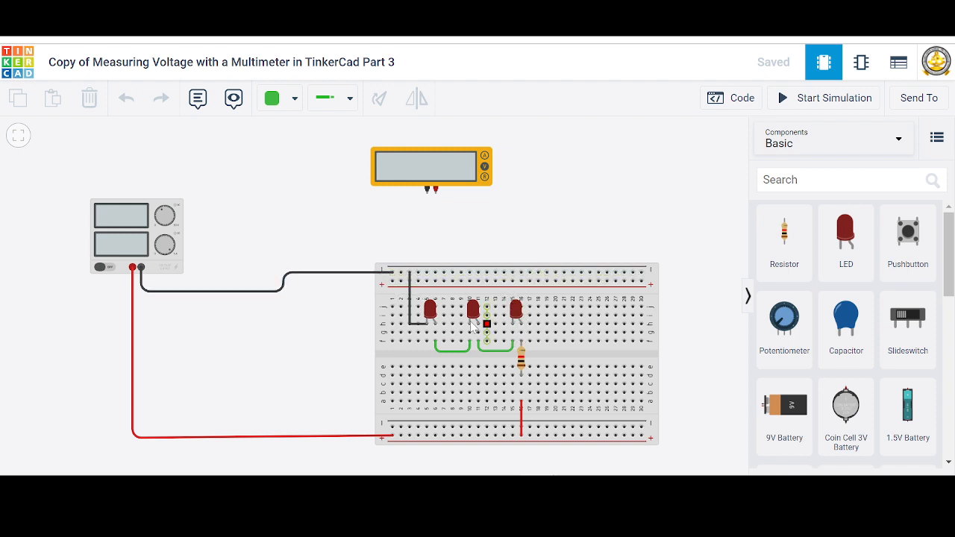
- Move the resistor five columns along the breadboard to column 21, keeping it across the centre gap
click(521, 362)
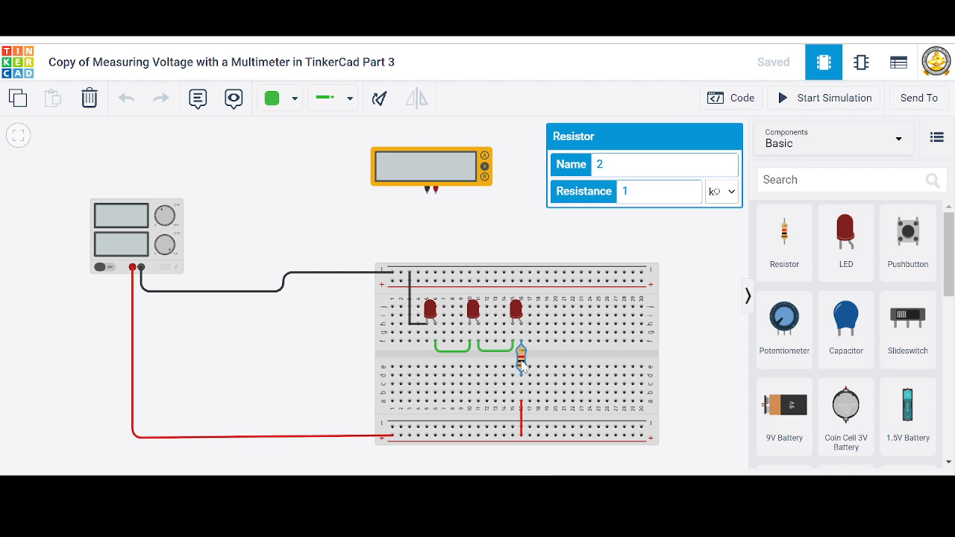
key(Right)
key(Right)
key(Right)
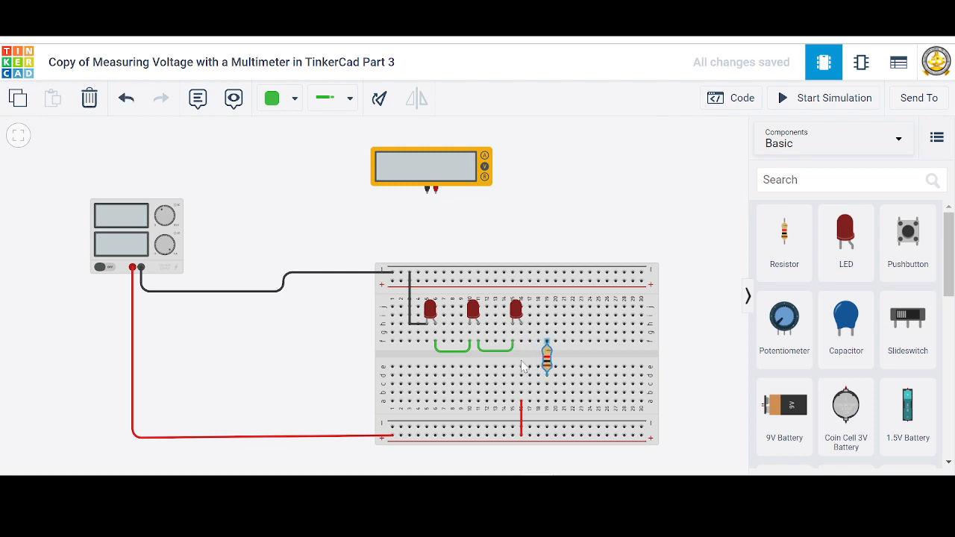
key(Right)
key(Right)
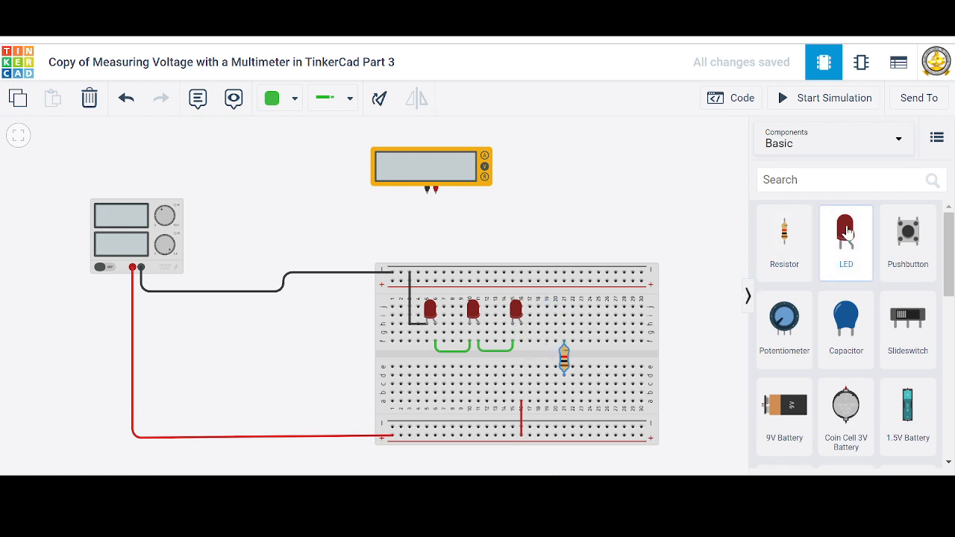
- Add a fourth red LED at breadboard columns 20 and 21, and connect it to the third LED with a green wire from f16 to f20
drag(849, 233, 559, 324)
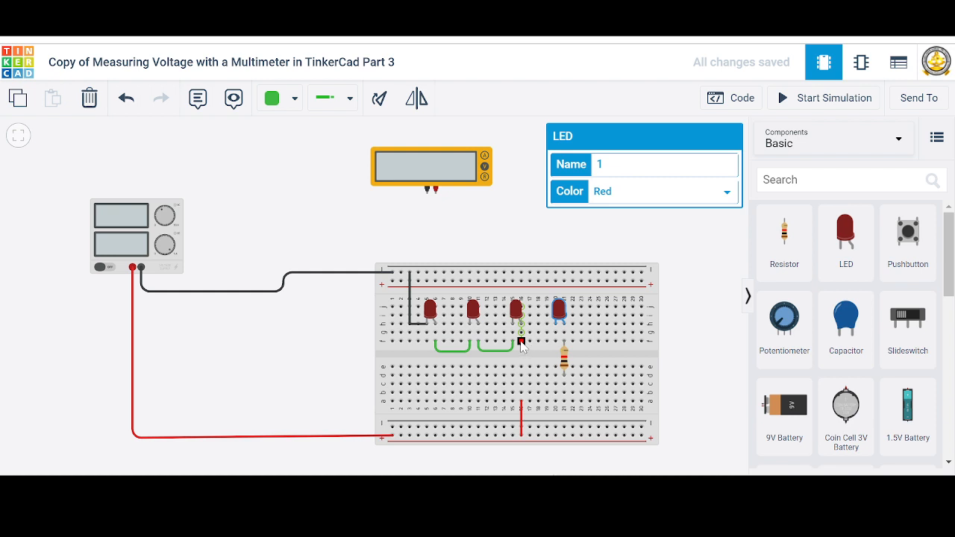
click(522, 341)
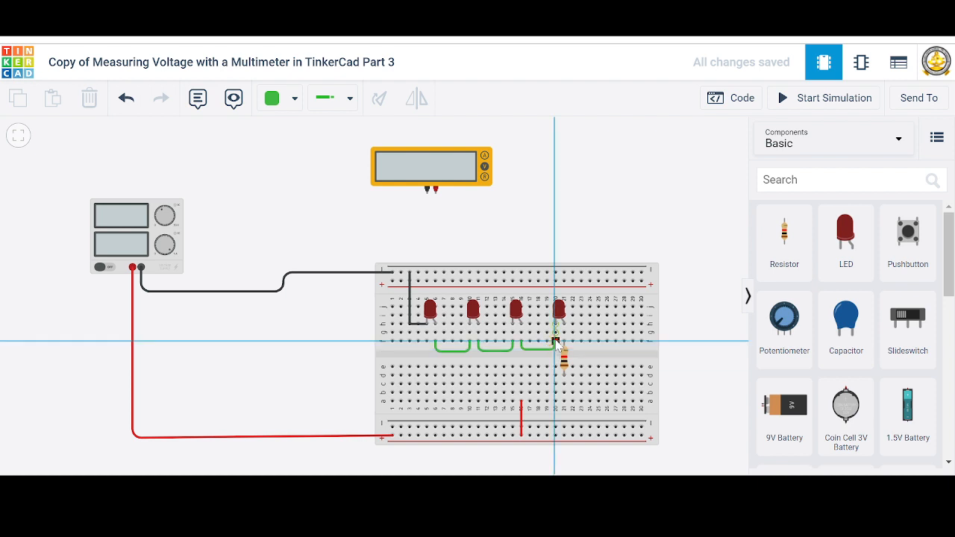
click(556, 342)
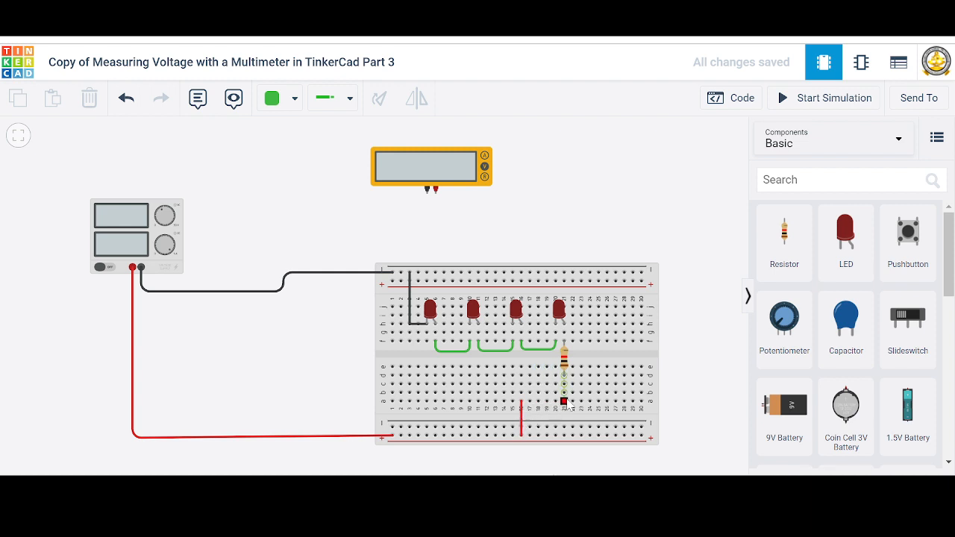
click(522, 403)
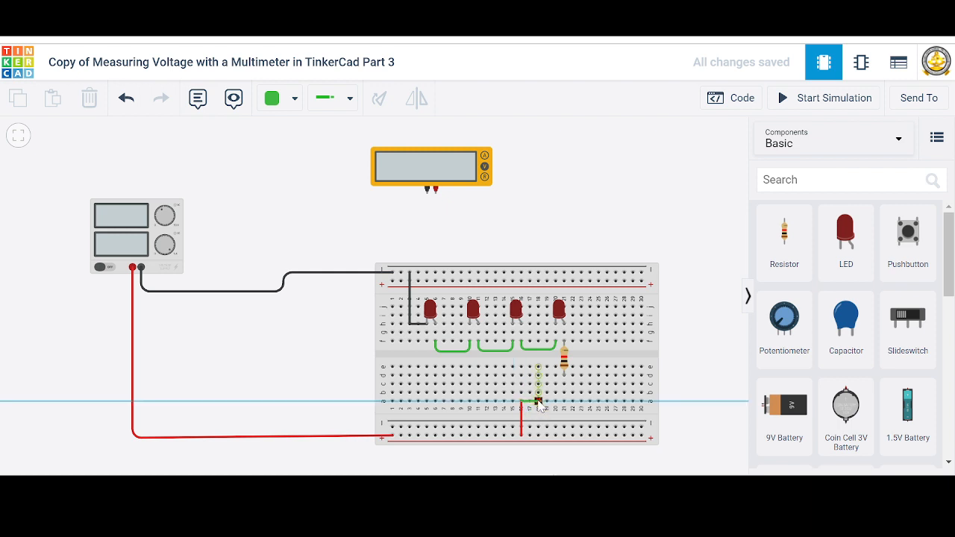
click(538, 403)
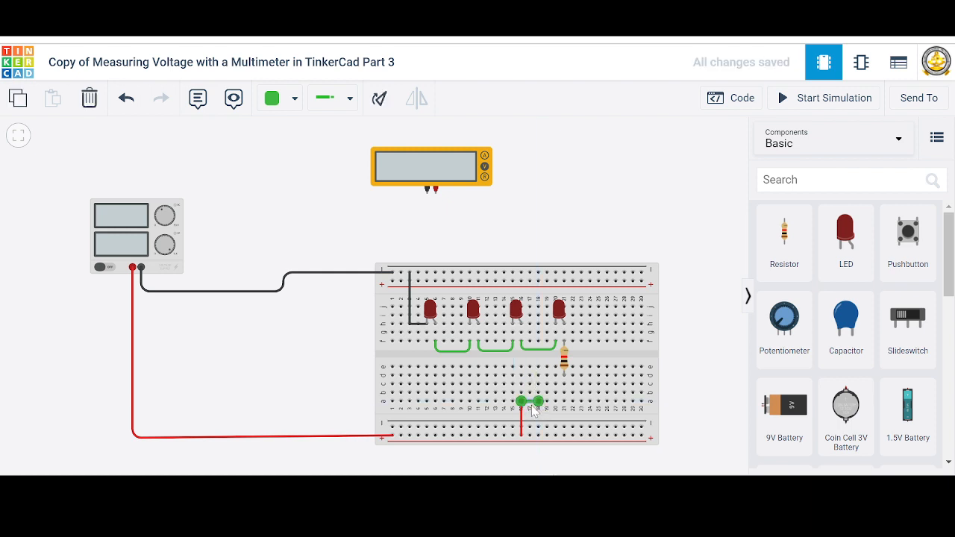
key(Delete)
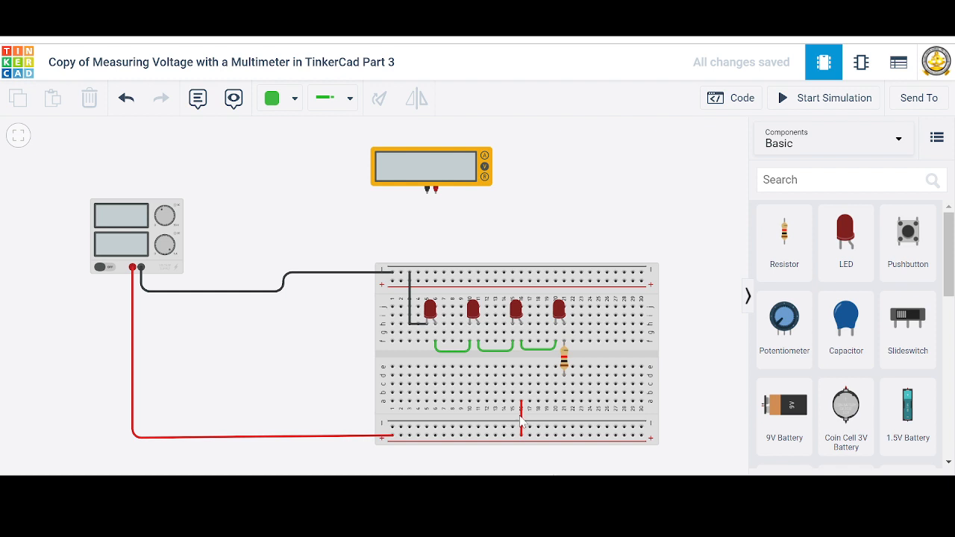
- Replace the red jumper at column 16 with a red wire from the lower positive rail to a21, below the resistor
click(521, 433)
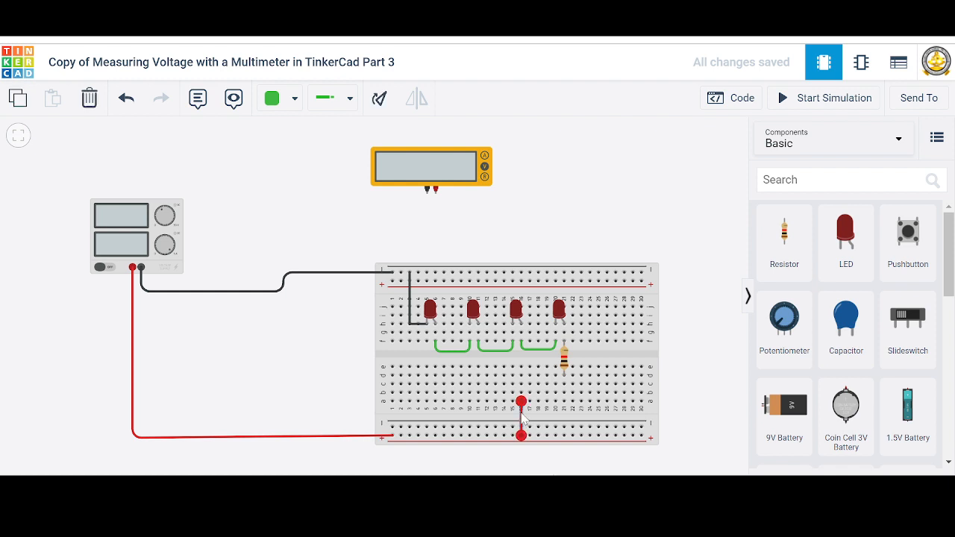
key(Delete)
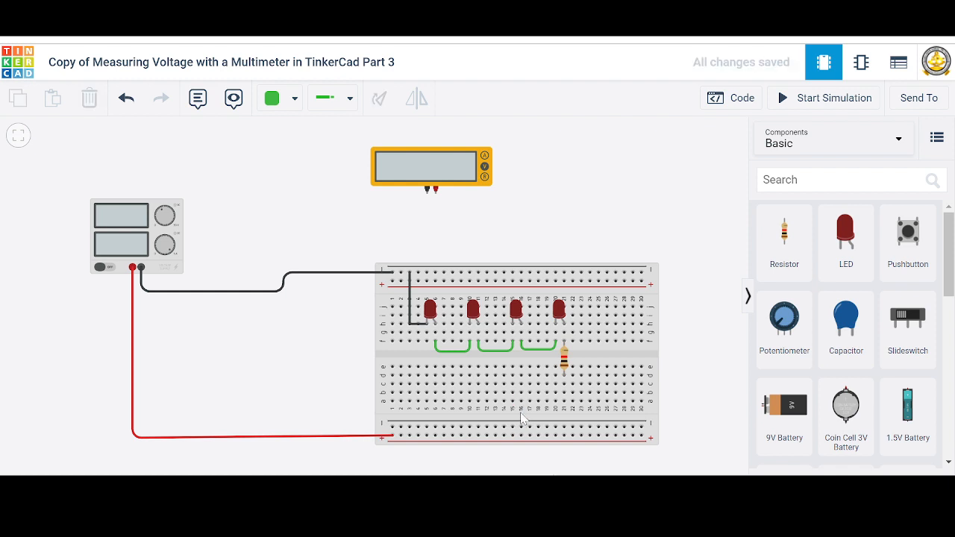
click(295, 99)
click(294, 178)
click(565, 436)
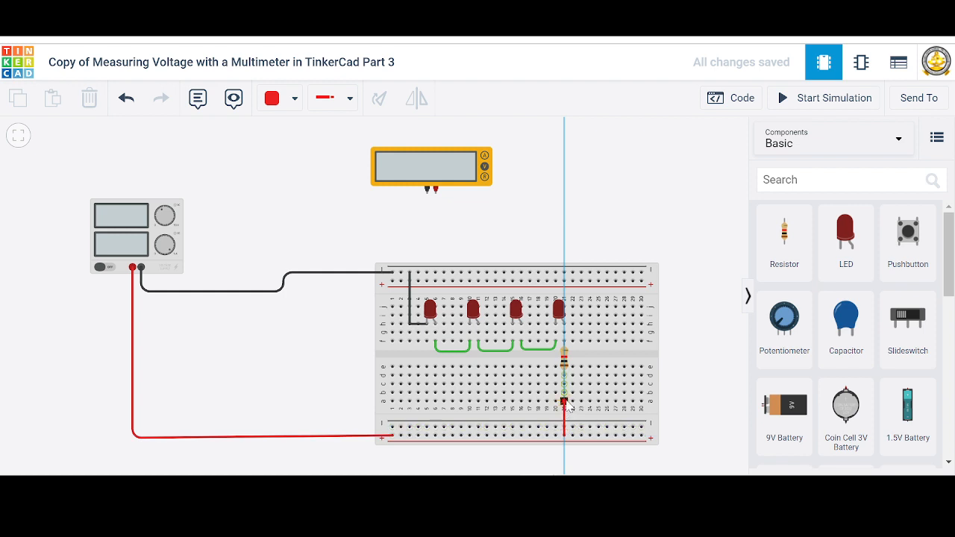
click(565, 403)
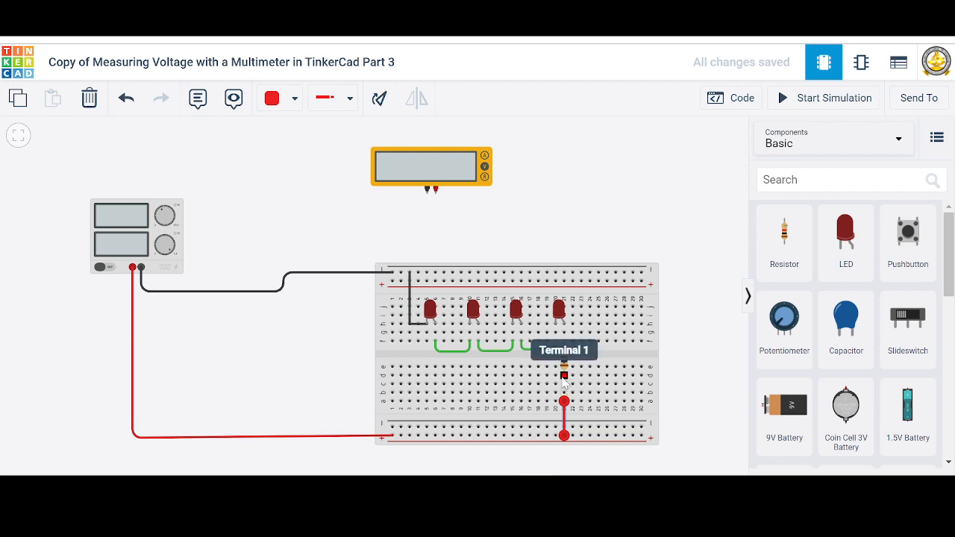
click(702, 299)
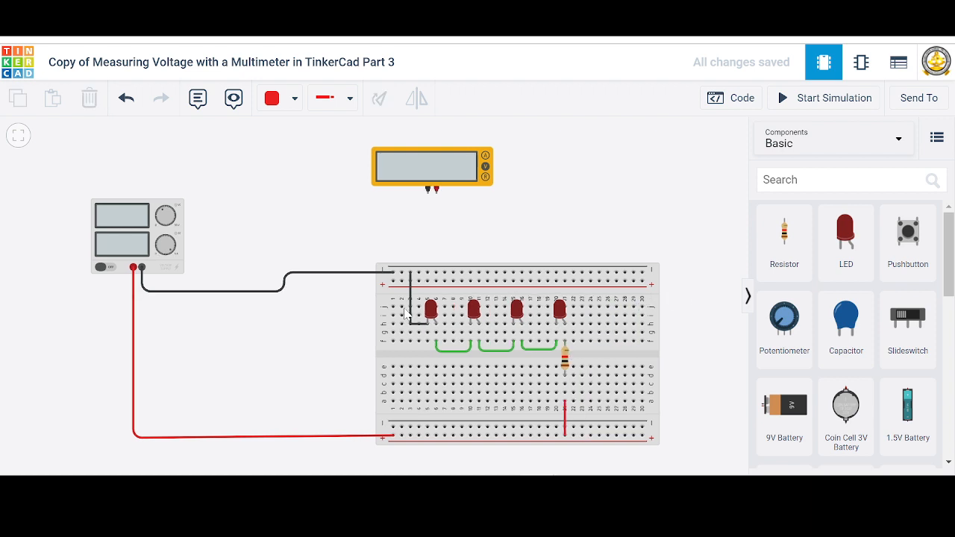
- Inspect the power supply's settings, and run the simulation briefly to check how the four LEDs light
click(158, 235)
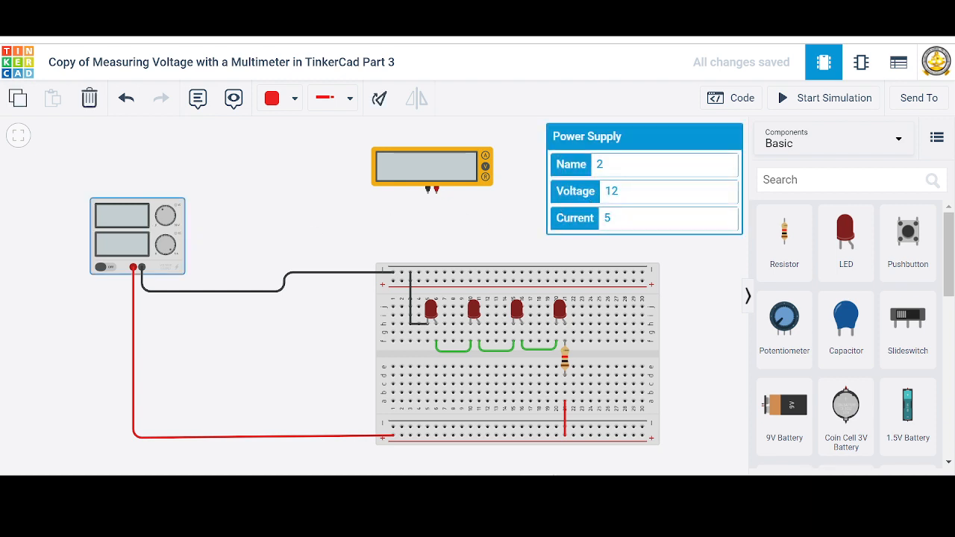
click(832, 98)
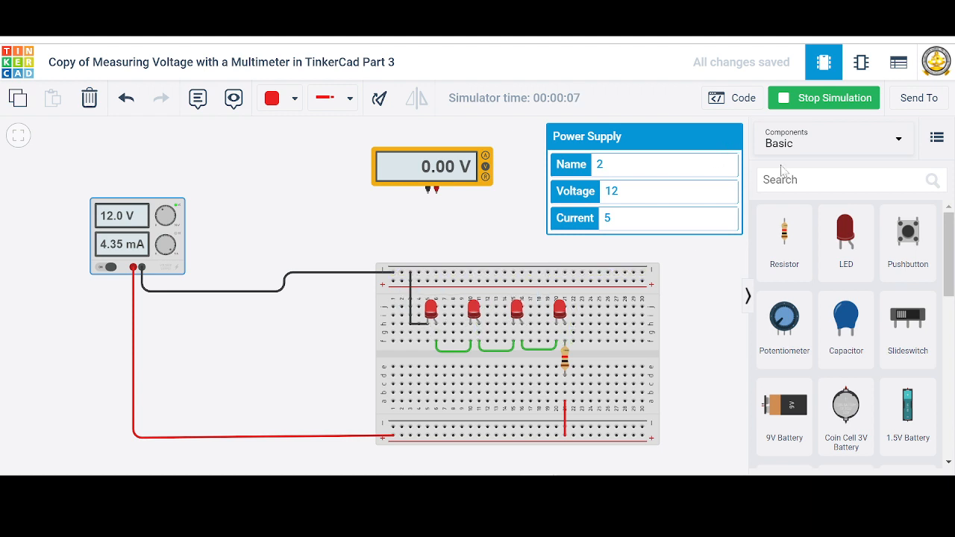
click(806, 109)
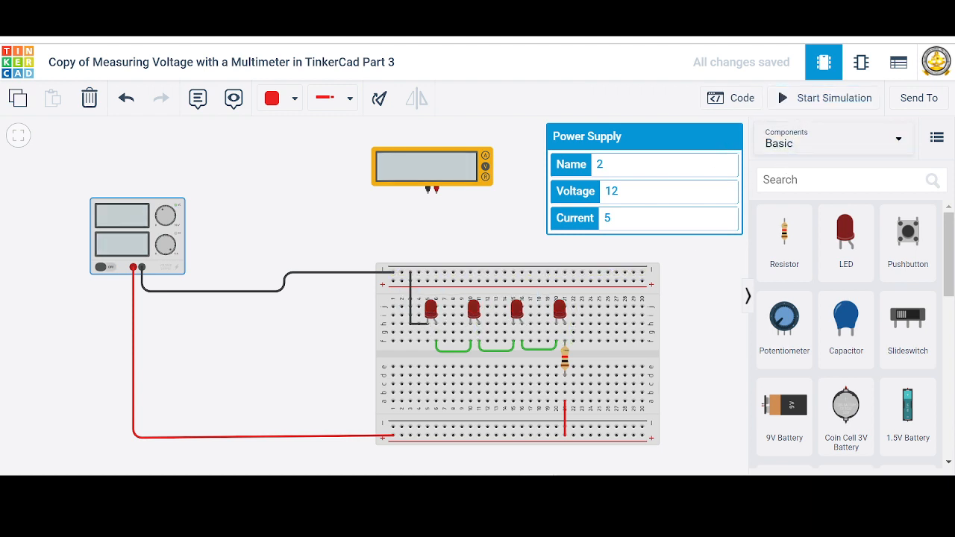
- Set the power supply's voltage to 20, and run the simulation briefly to test the LEDs
drag(618, 191, 588, 196)
text(20)
click(816, 101)
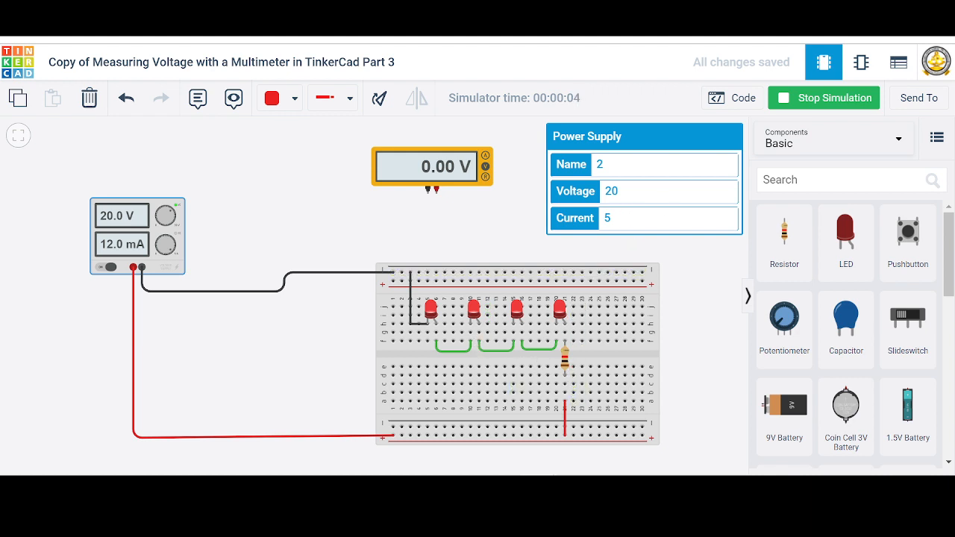
click(828, 107)
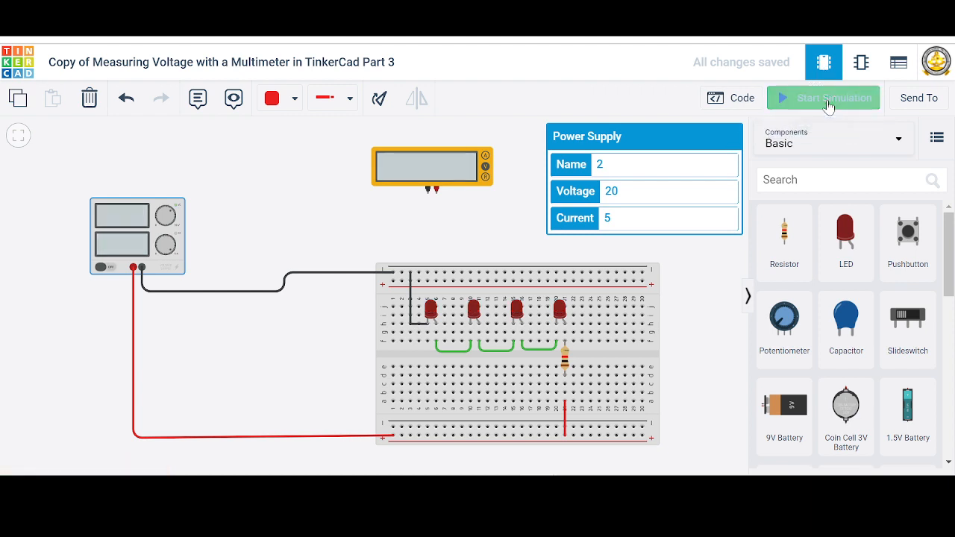
- Connect the multimeter's negative terminal to the first LED's cathode with a bent wire, and colour the wire black
click(429, 196)
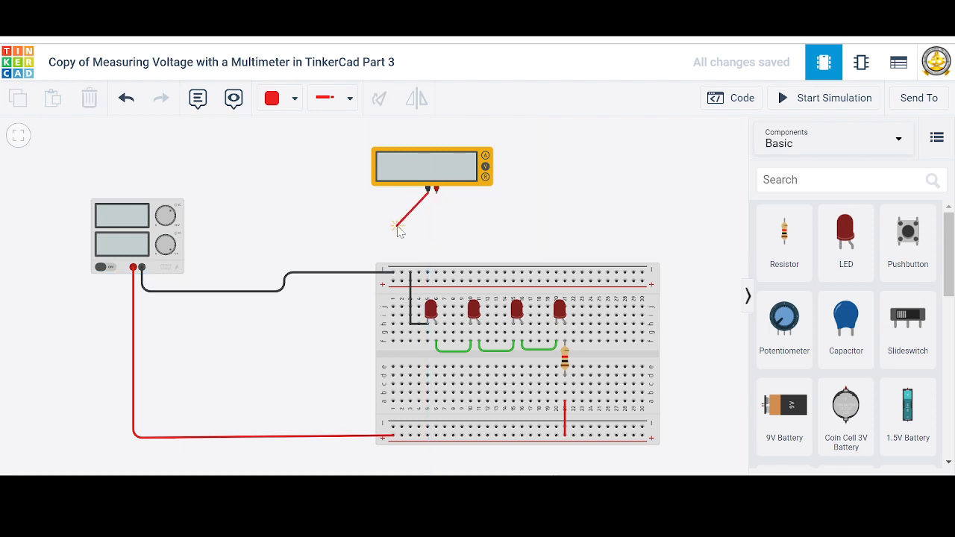
click(401, 232)
click(428, 332)
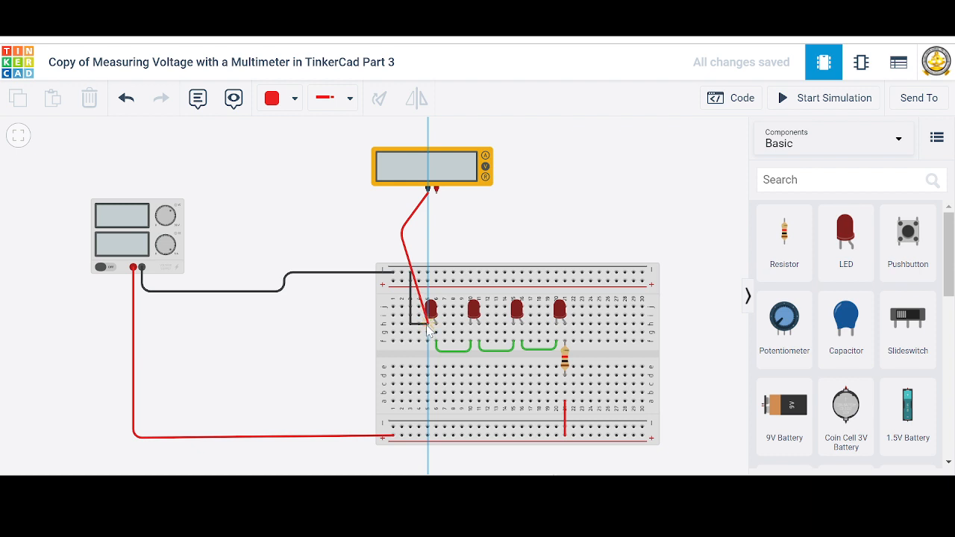
click(428, 324)
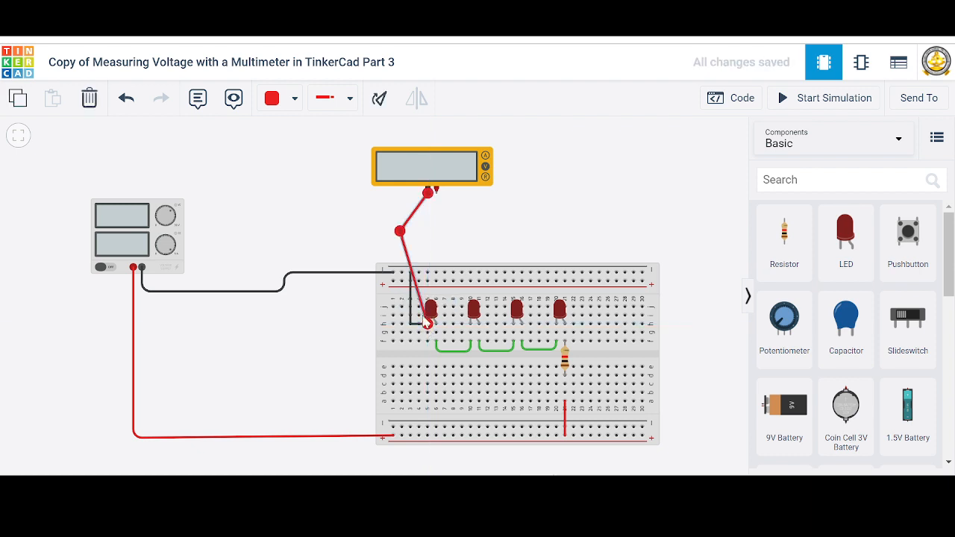
click(290, 101)
click(295, 145)
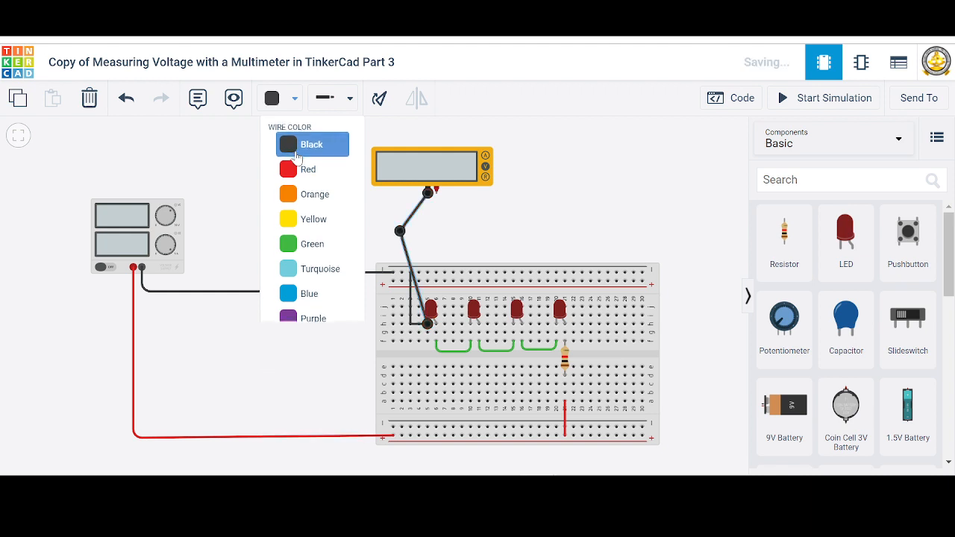
click(510, 230)
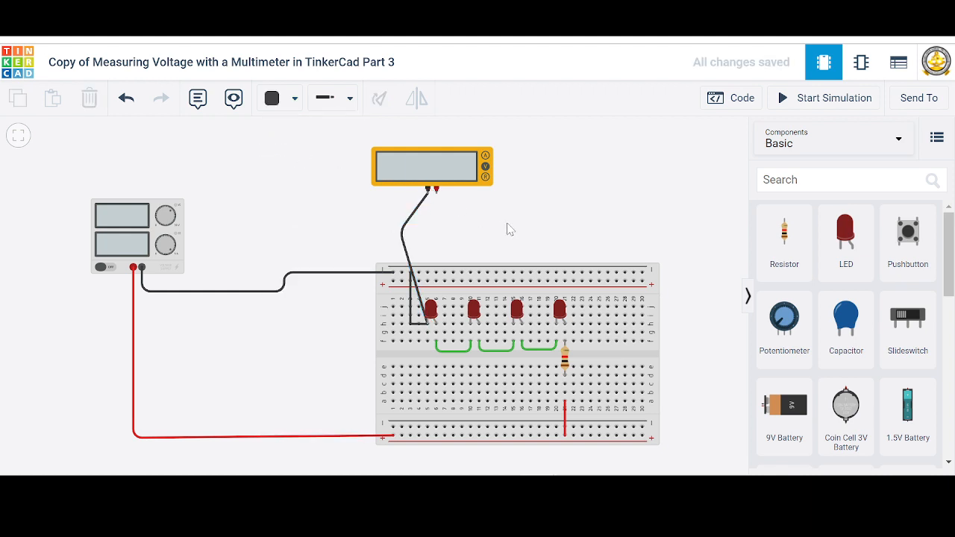
- Connect the multimeter's positive terminal to the first LED's anode with a red wire, and simulate briefly to measure the LED's voltage
click(293, 100)
click(304, 173)
click(438, 196)
click(454, 231)
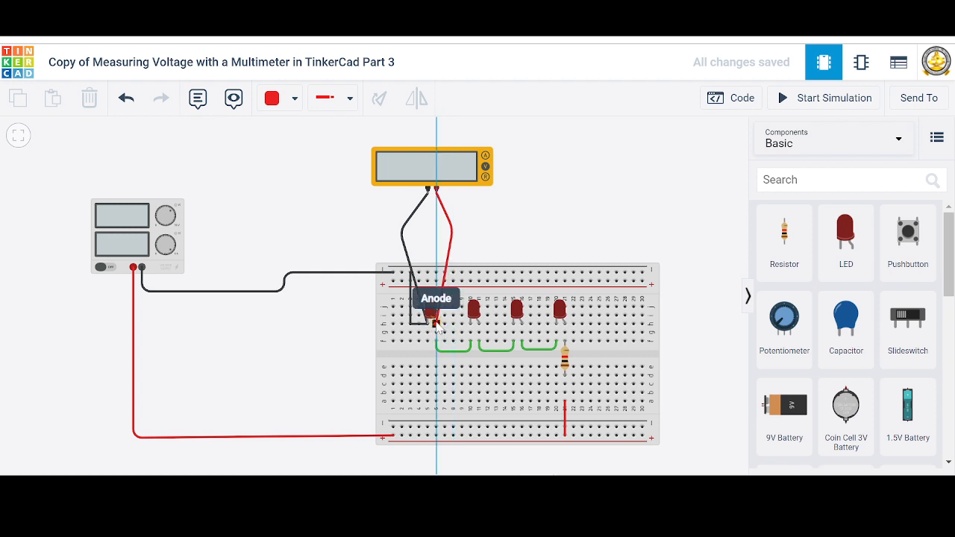
click(435, 321)
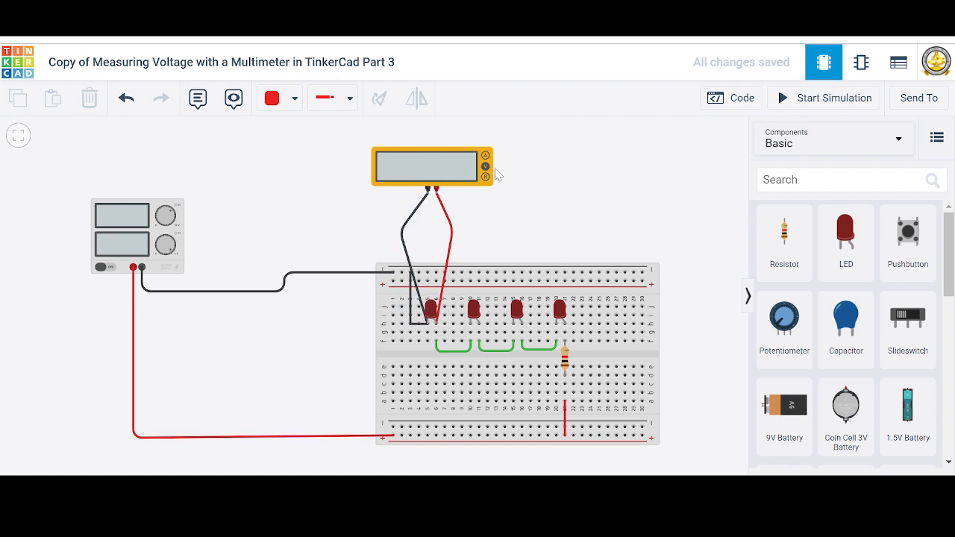
click(824, 103)
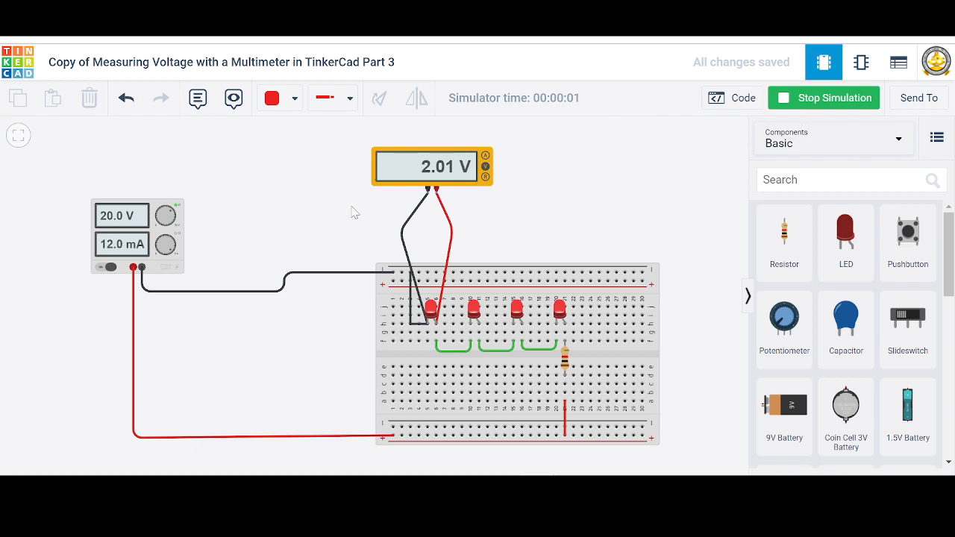
click(829, 103)
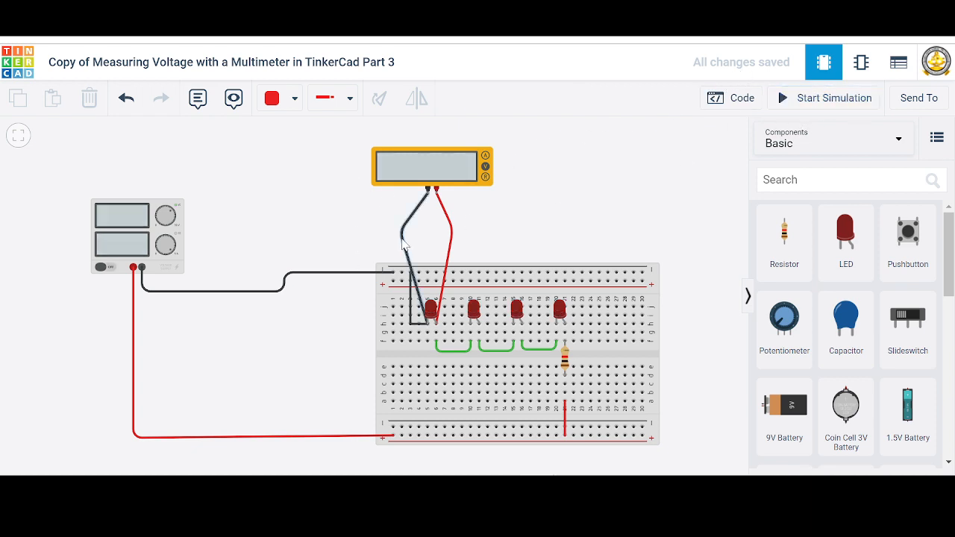
- Delete the red and black wires between the multimeter and the first LED
click(452, 246)
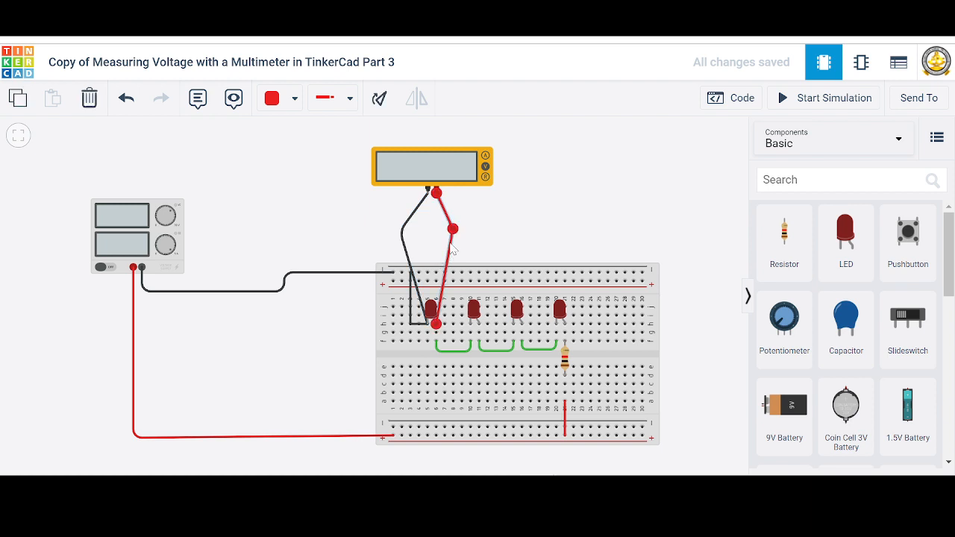
key(Delete)
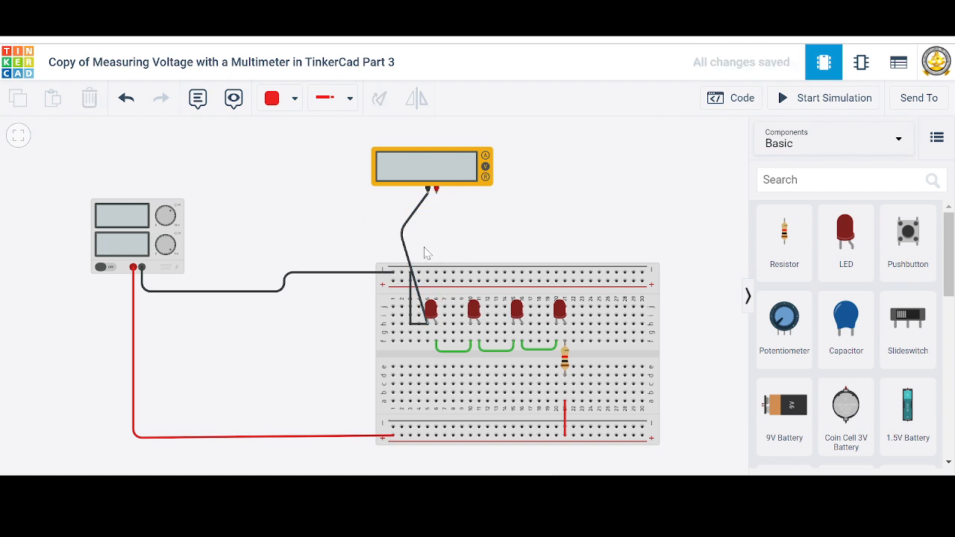
click(408, 260)
key(Delete)
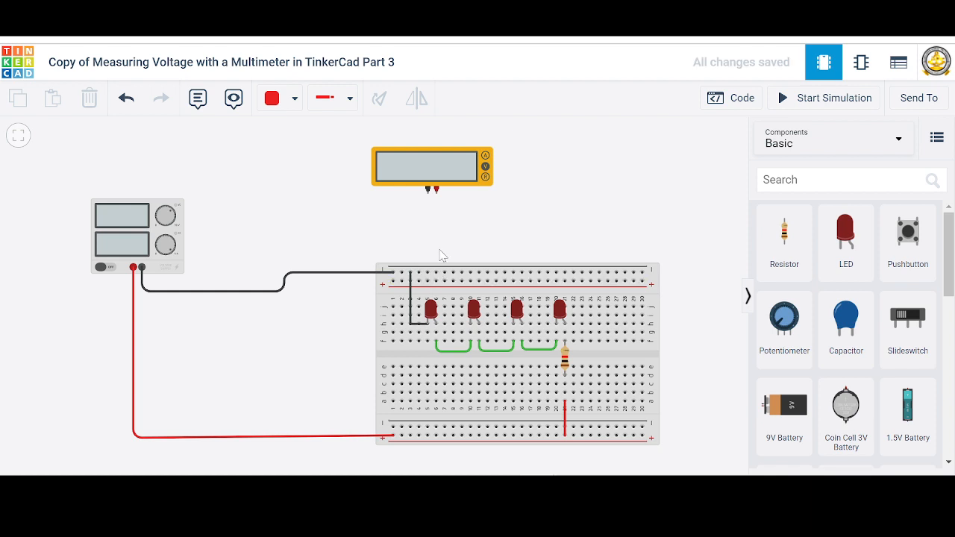
- Connect the multimeter's positive terminal to the second LED's anode with a bent wire, and leave the wire coloured red
click(436, 192)
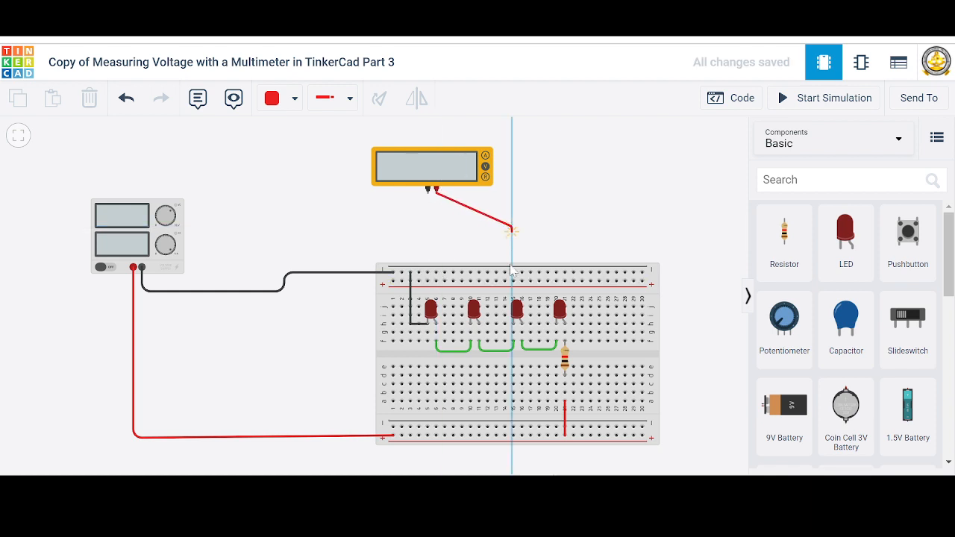
click(480, 326)
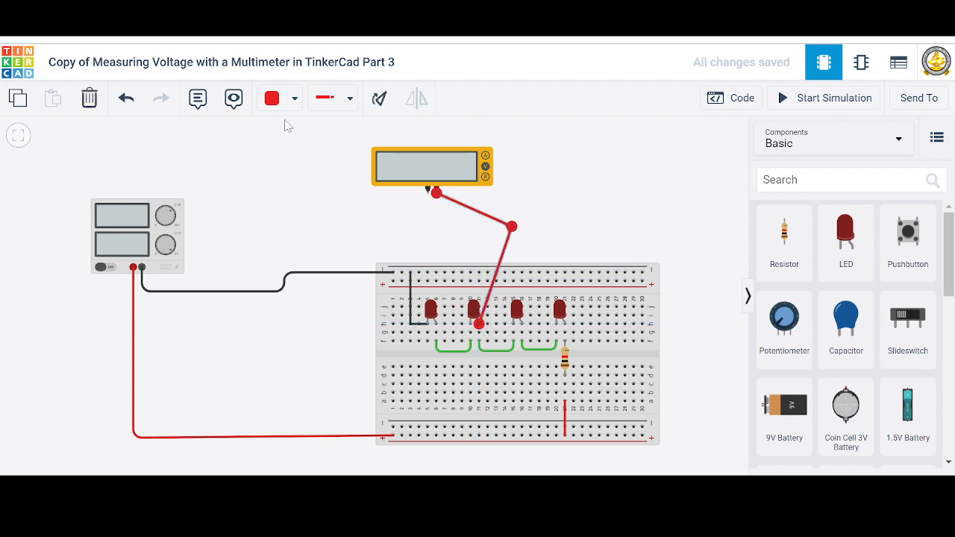
click(293, 98)
click(287, 144)
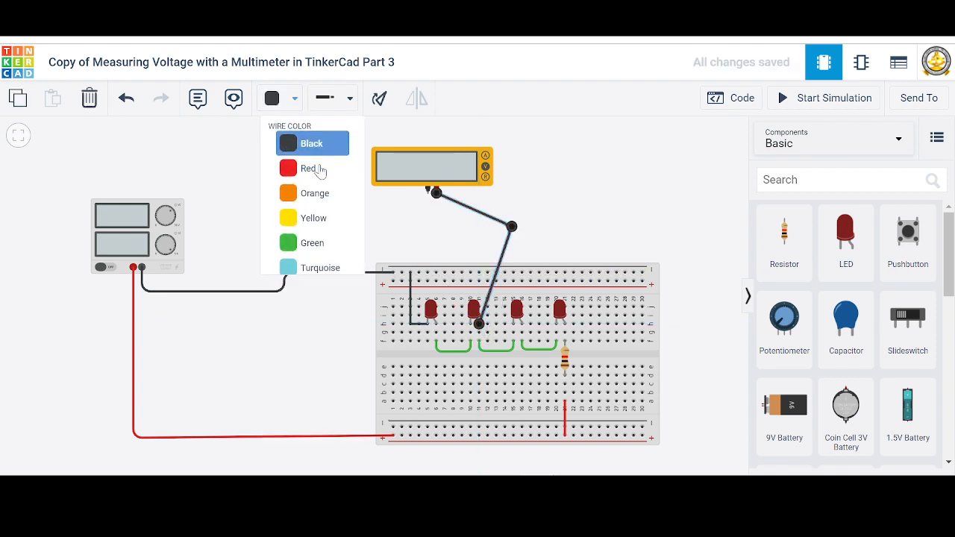
click(284, 99)
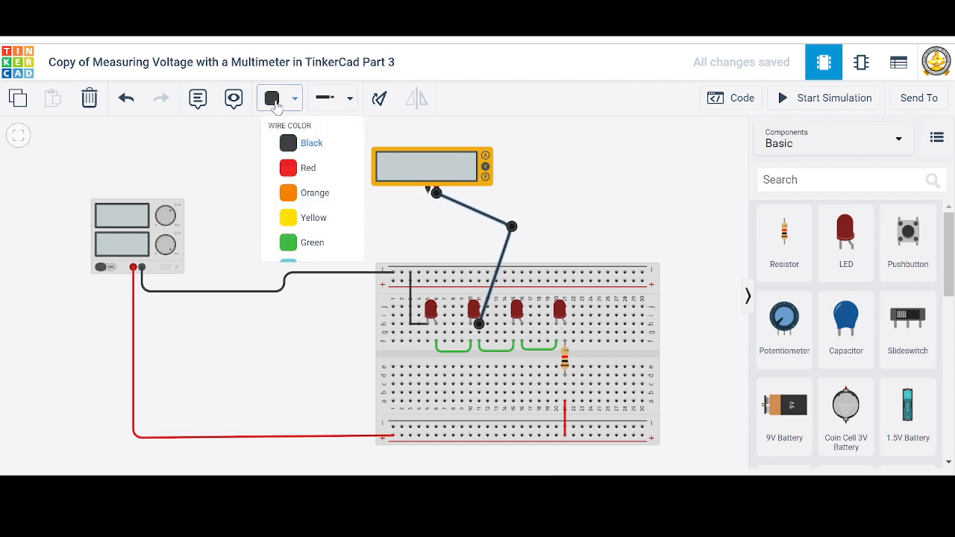
click(293, 178)
click(409, 228)
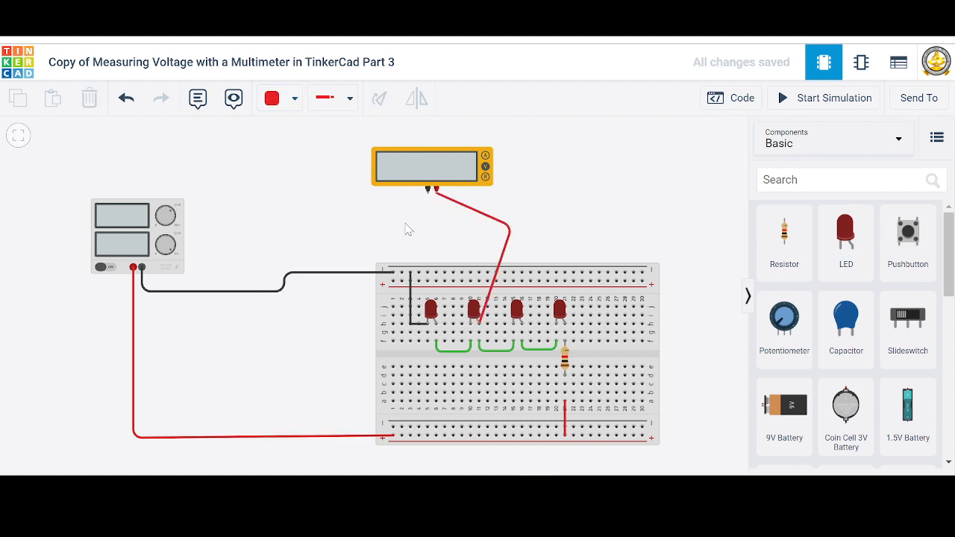
- Connect the multimeter's negative terminal to the second LED's cathode with a bent black wire, and start the simulation to measure its voltage
click(282, 105)
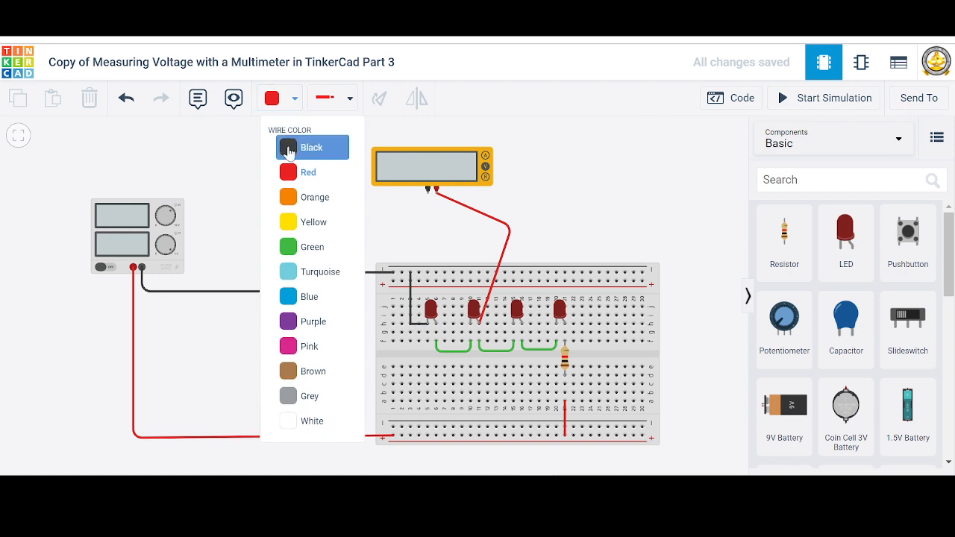
click(285, 145)
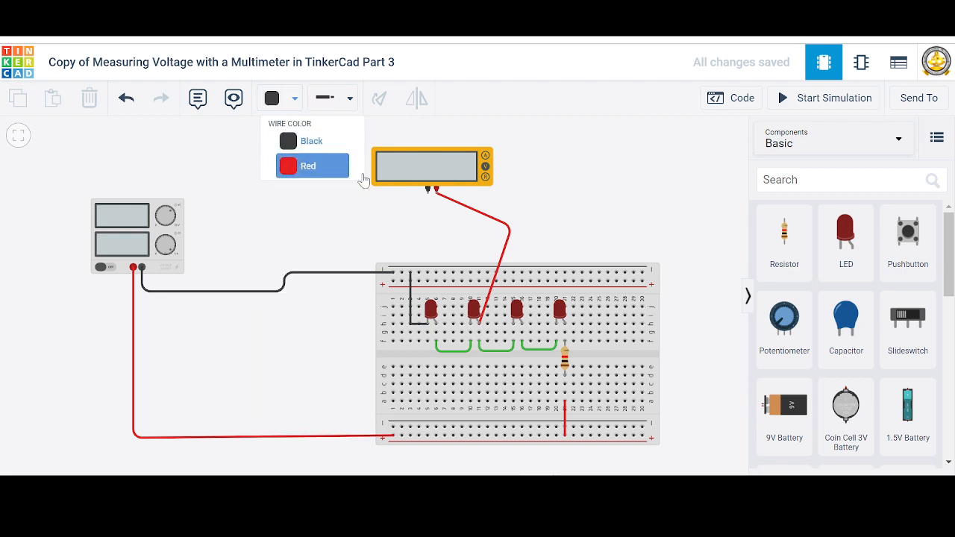
click(428, 191)
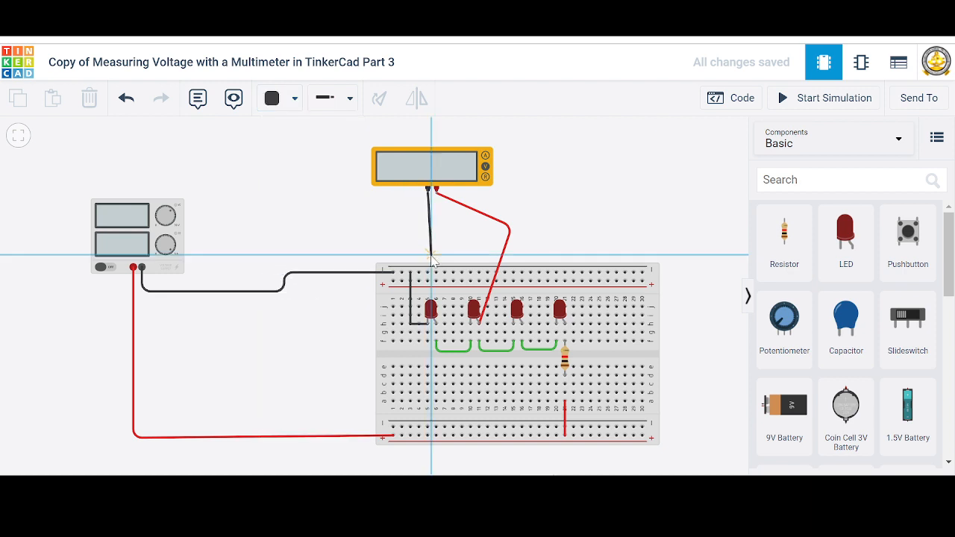
click(431, 255)
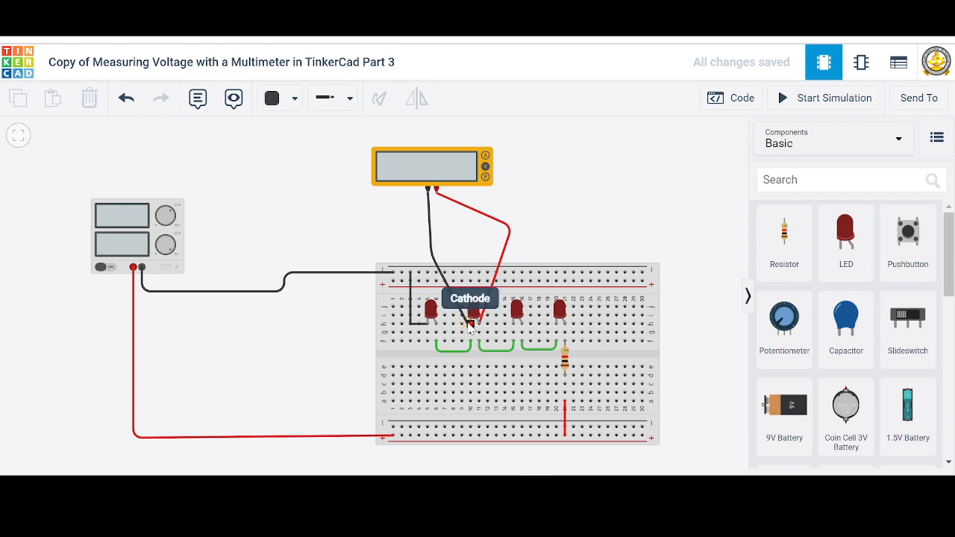
click(470, 323)
click(587, 218)
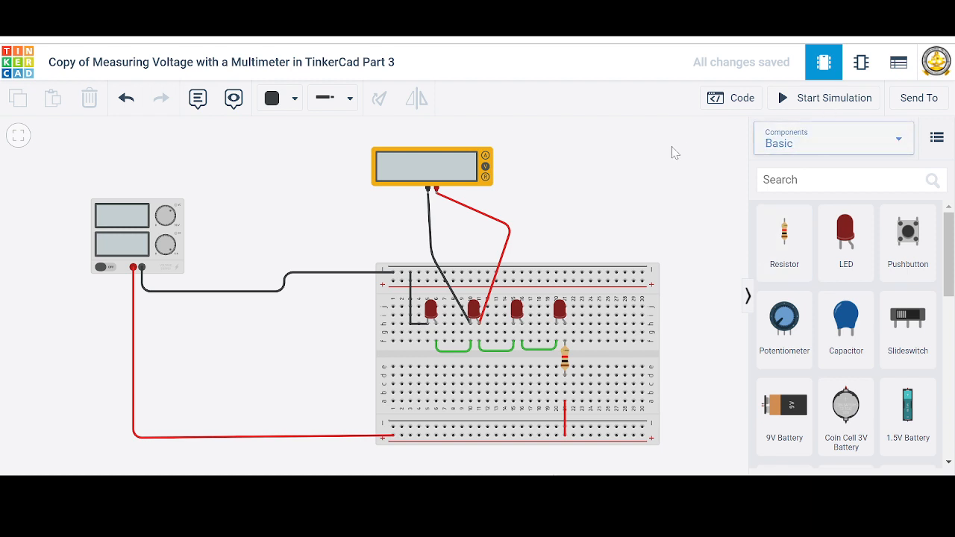
click(814, 103)
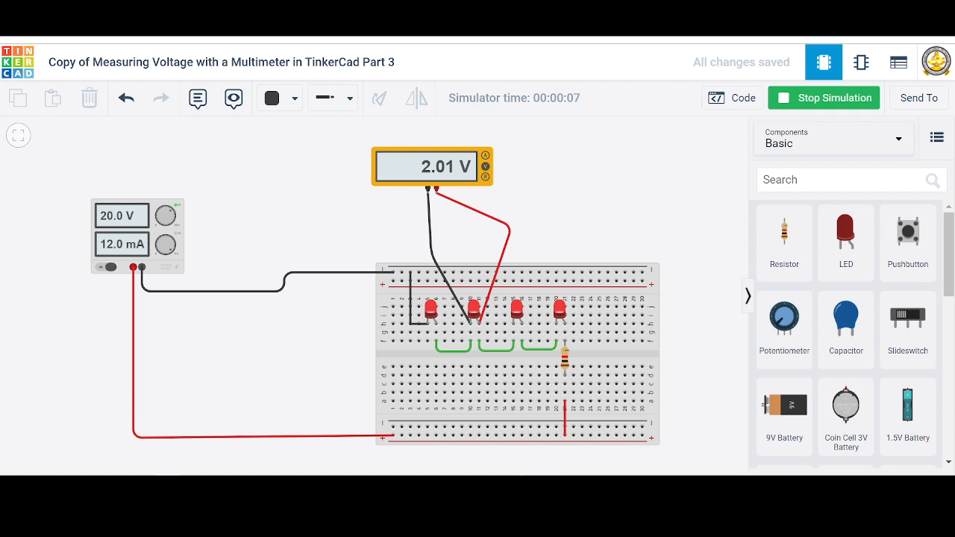
- Switch to Calculator and multiply 2.01 by 4 to get the total voltage across the LEDs
drag(279, 56, 218, 85)
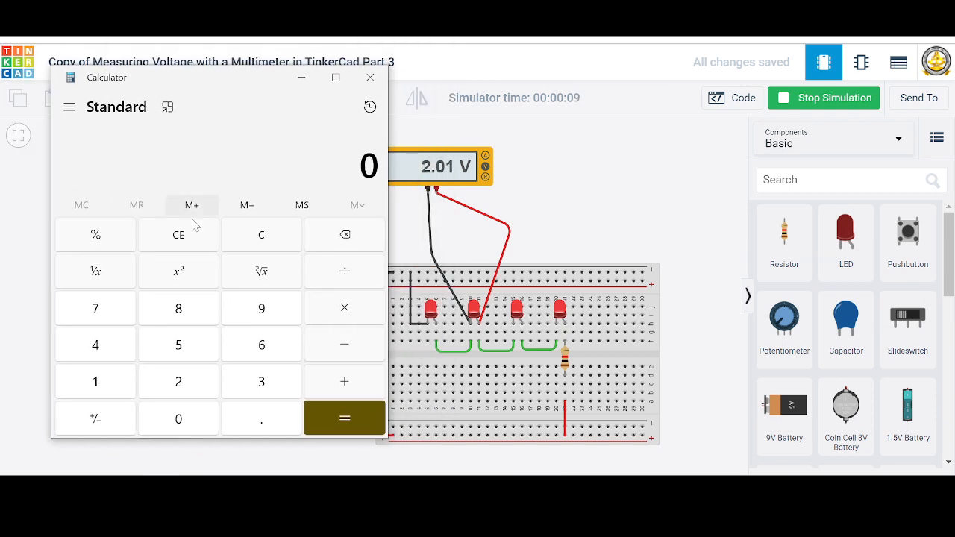
click(183, 398)
click(241, 422)
click(166, 417)
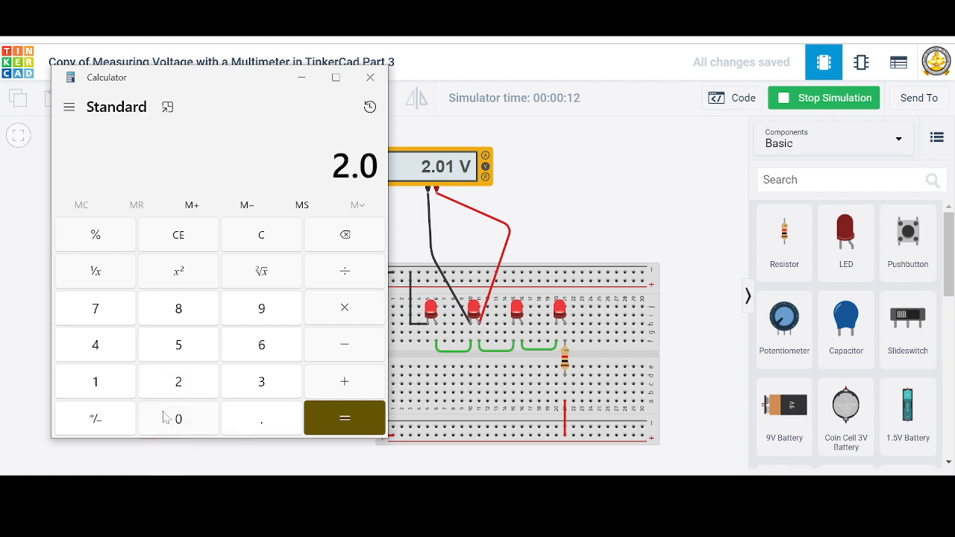
click(105, 386)
click(346, 305)
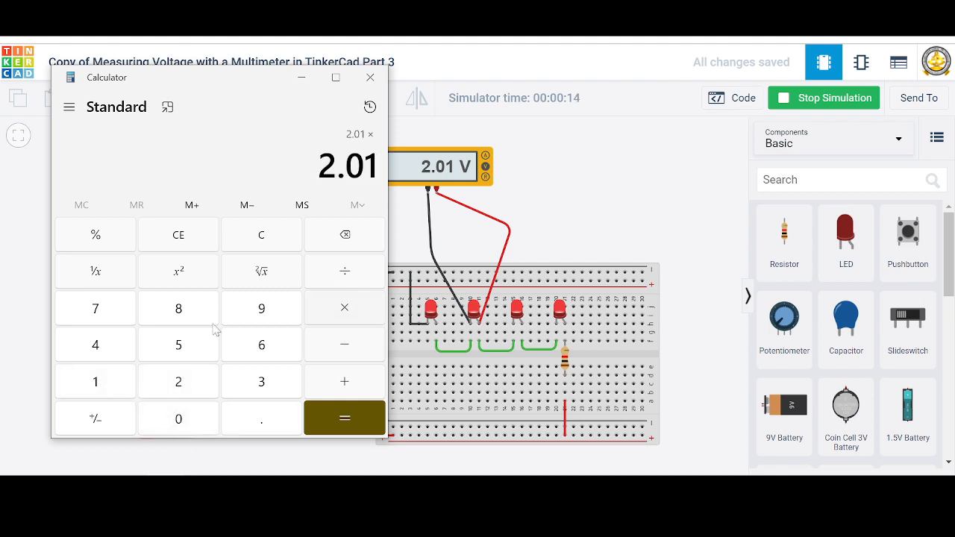
click(90, 349)
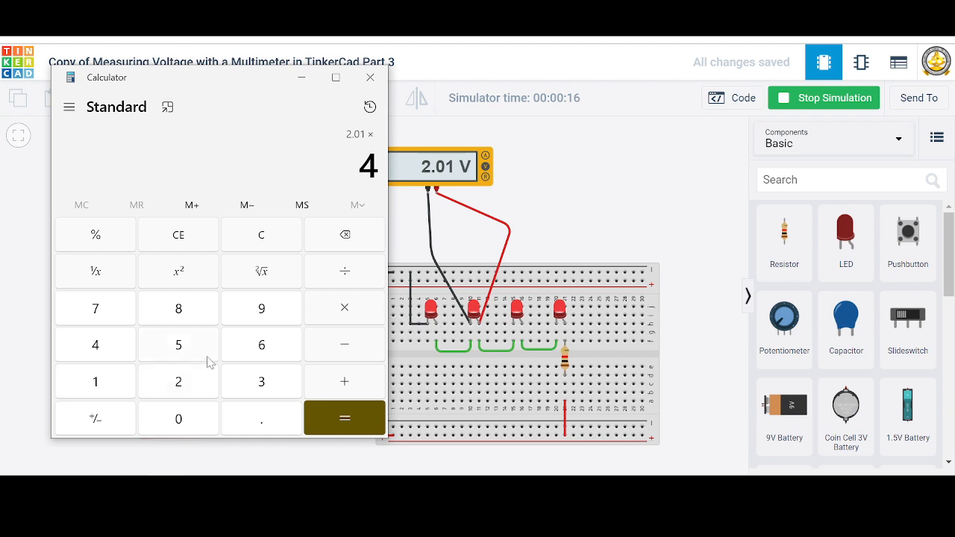
click(322, 423)
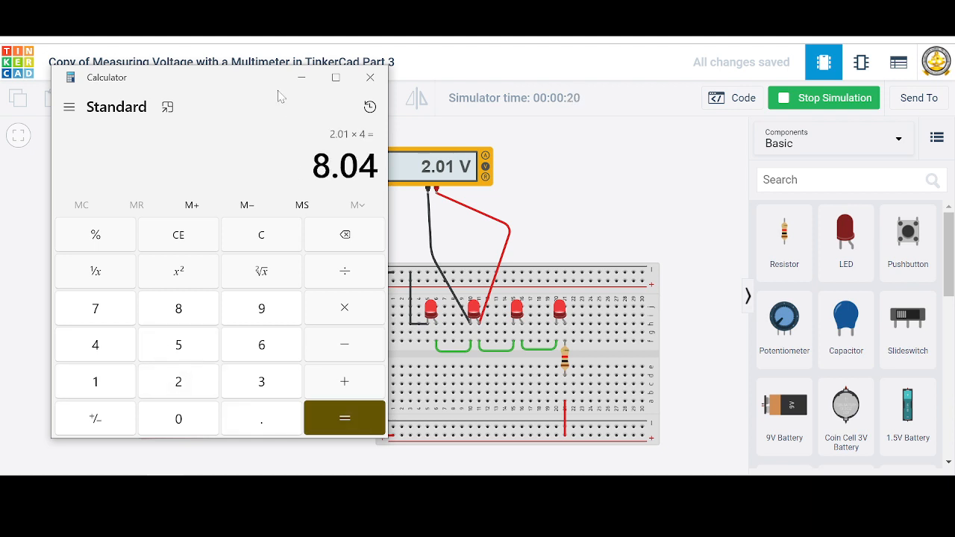
- Subtract 8.04 from 20 to work out the resistor's voltage, and move the calculator clear of the circuit
drag(265, 88, 646, 87)
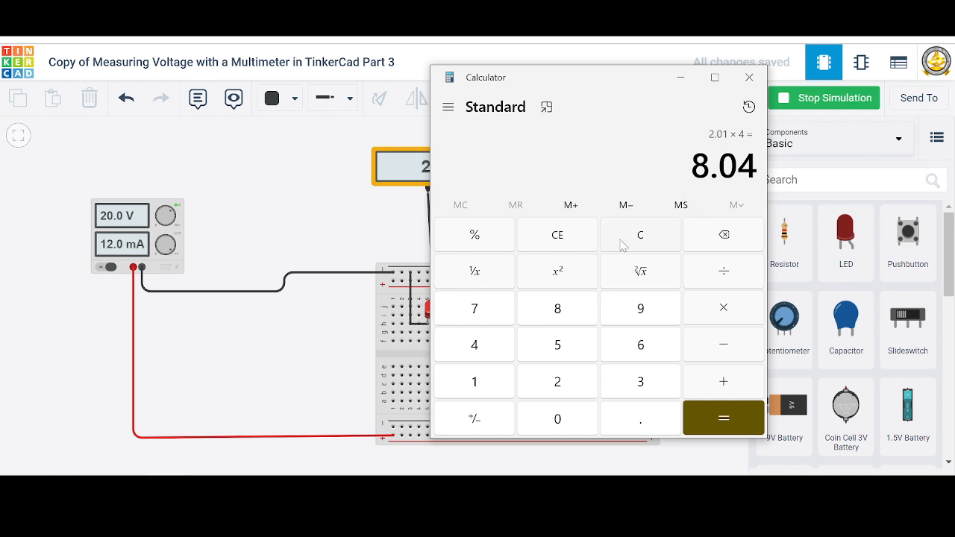
click(556, 384)
click(544, 422)
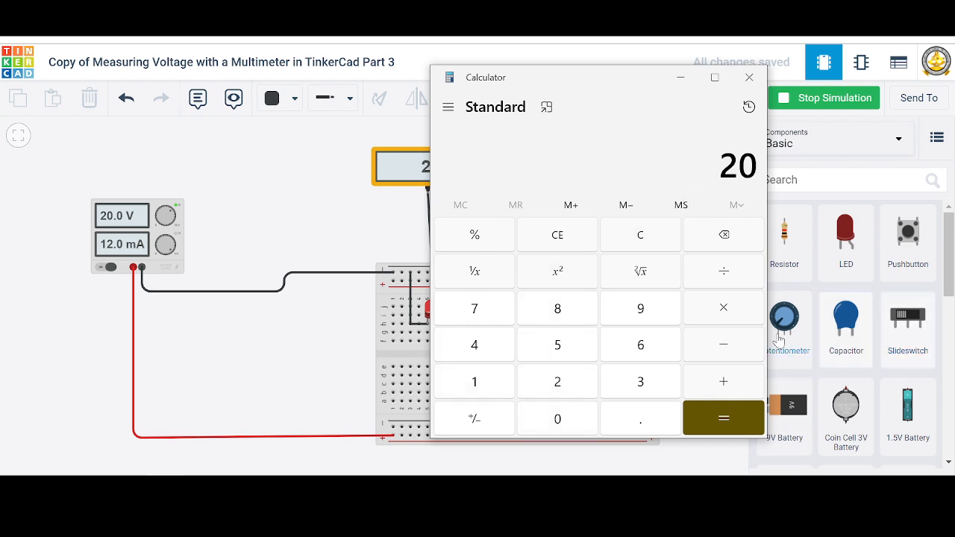
click(727, 349)
click(556, 323)
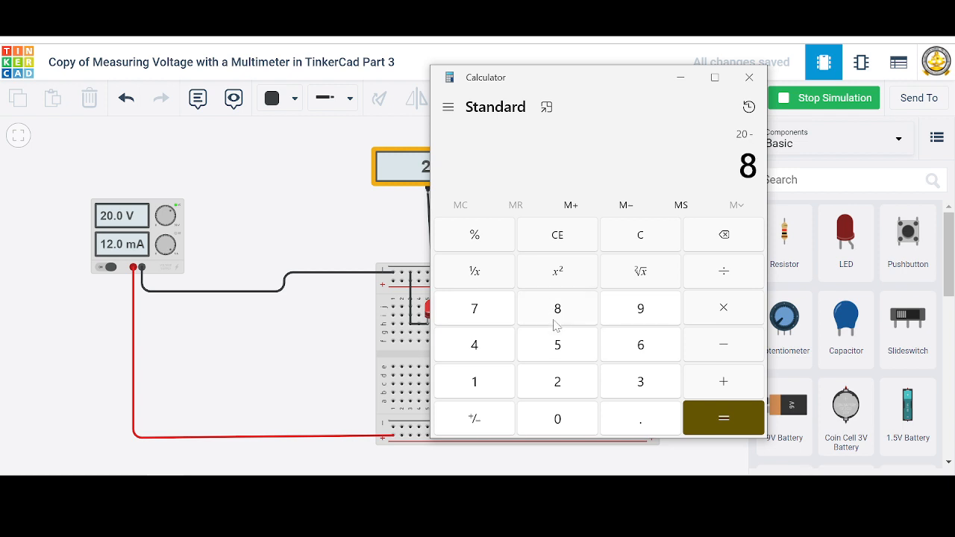
click(632, 423)
click(577, 423)
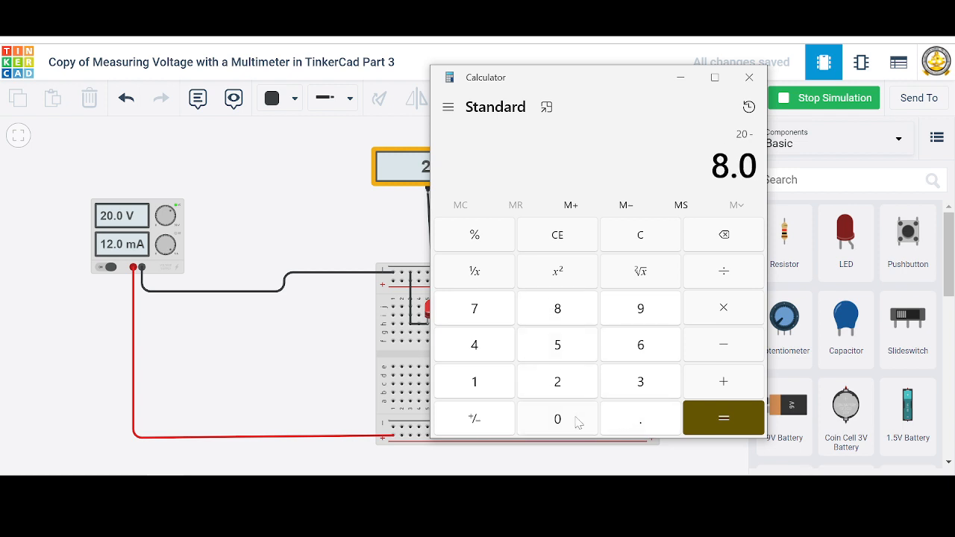
click(481, 354)
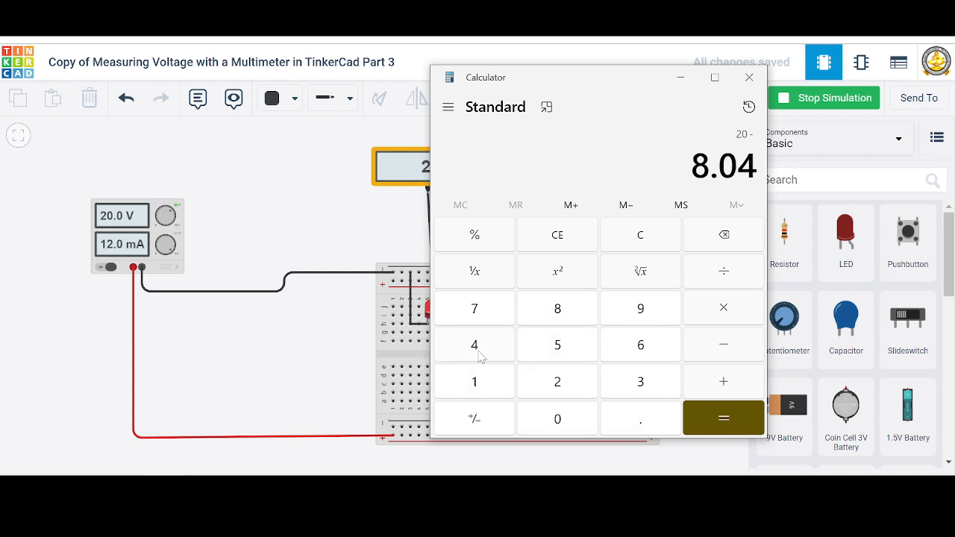
click(704, 420)
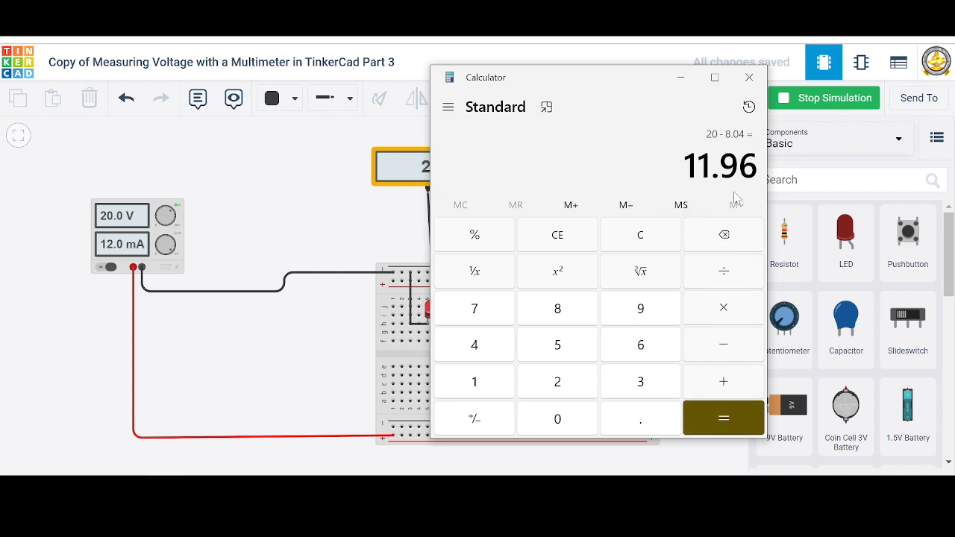
drag(642, 83, 278, 114)
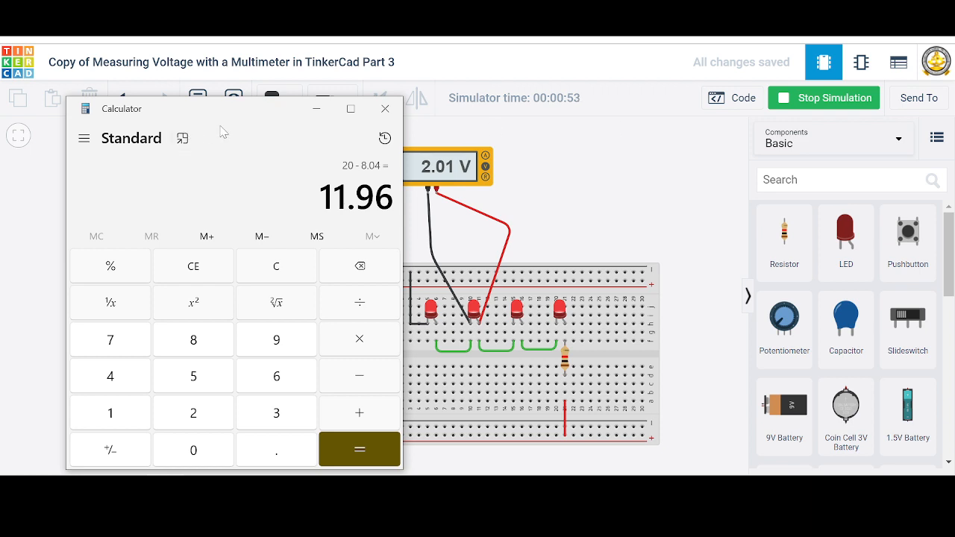
drag(280, 106, 0, 107)
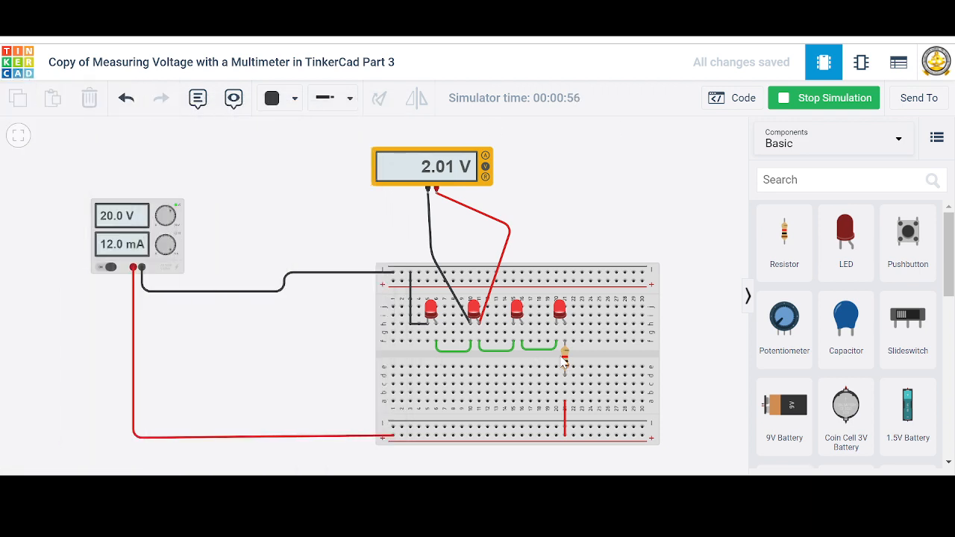
- Stop the simulation and delete the red and black wires between the multimeter and the second LED
click(812, 99)
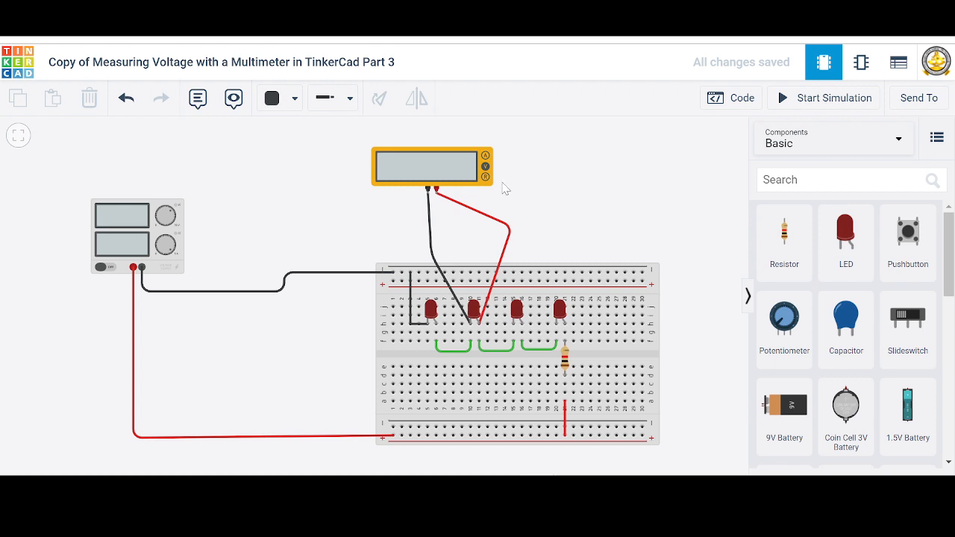
click(486, 220)
key(Delete)
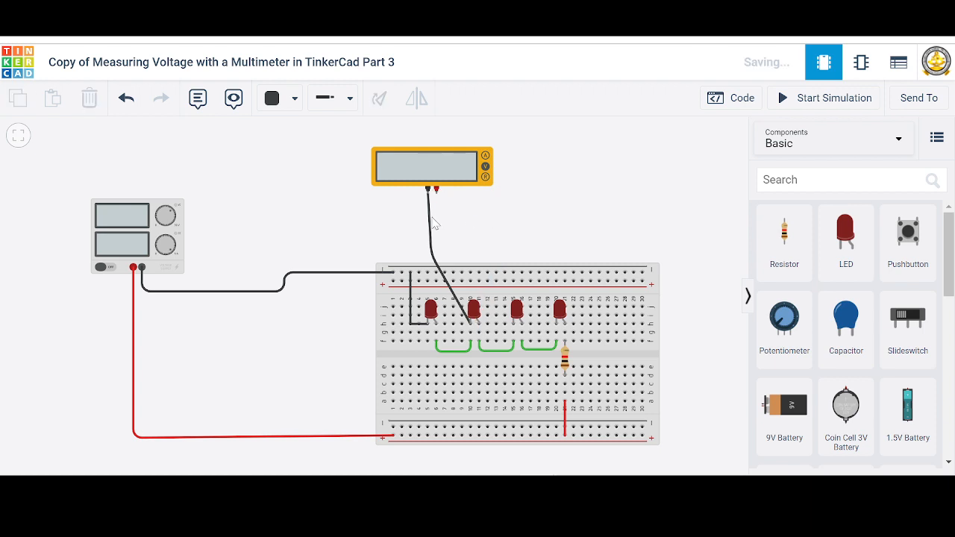
click(431, 224)
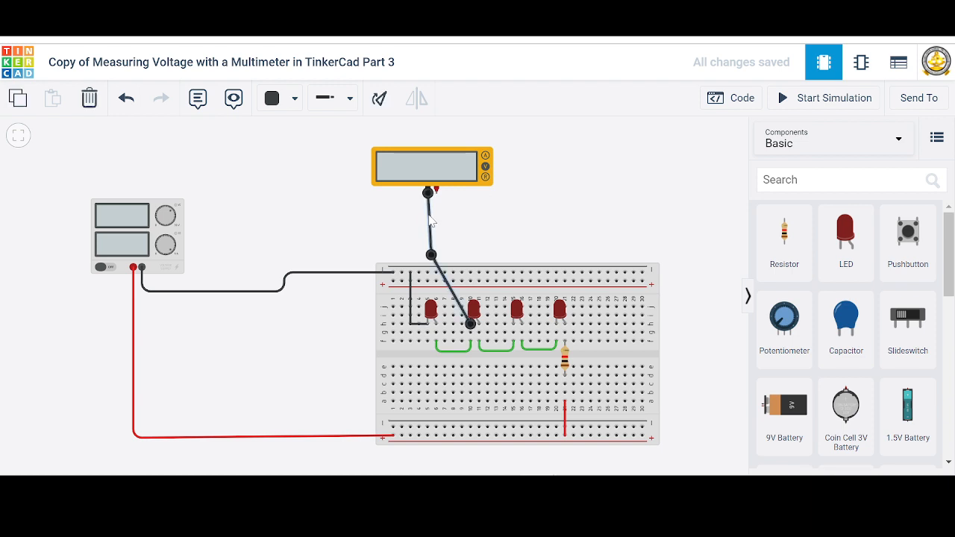
key(Delete)
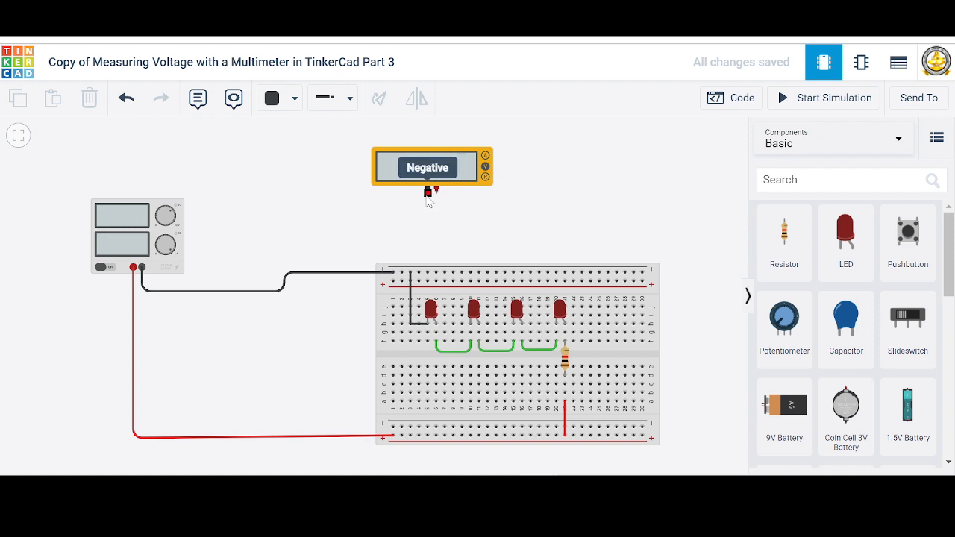
- Wire the multimeter across the resistor, with a black wire from negative to its upper terminal and a red wire from positive to its lower terminal
drag(429, 194, 567, 347)
click(654, 237)
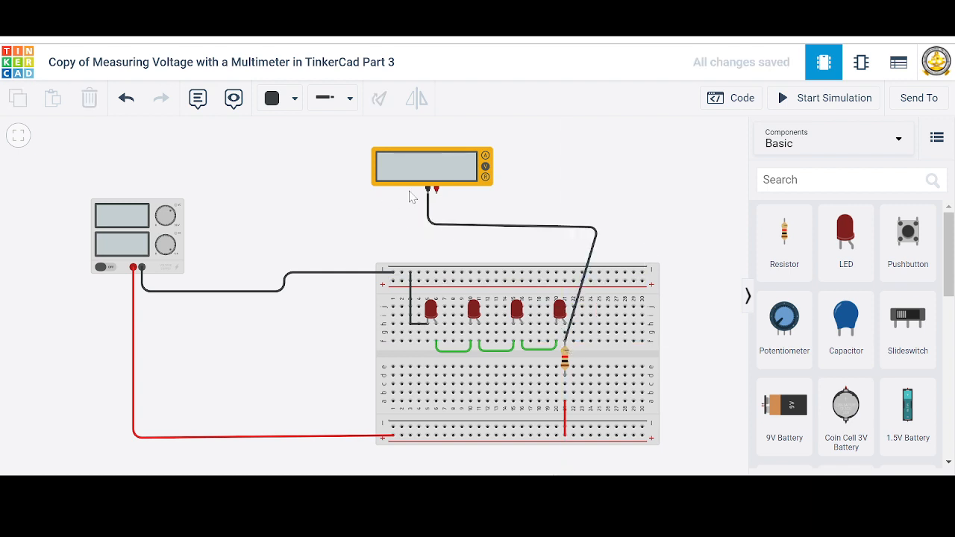
click(289, 102)
click(291, 173)
click(437, 192)
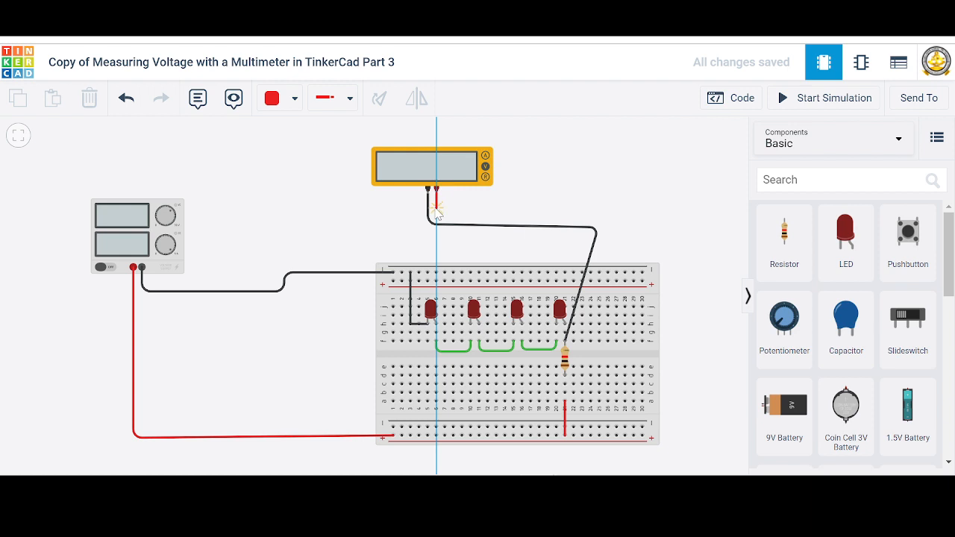
click(437, 207)
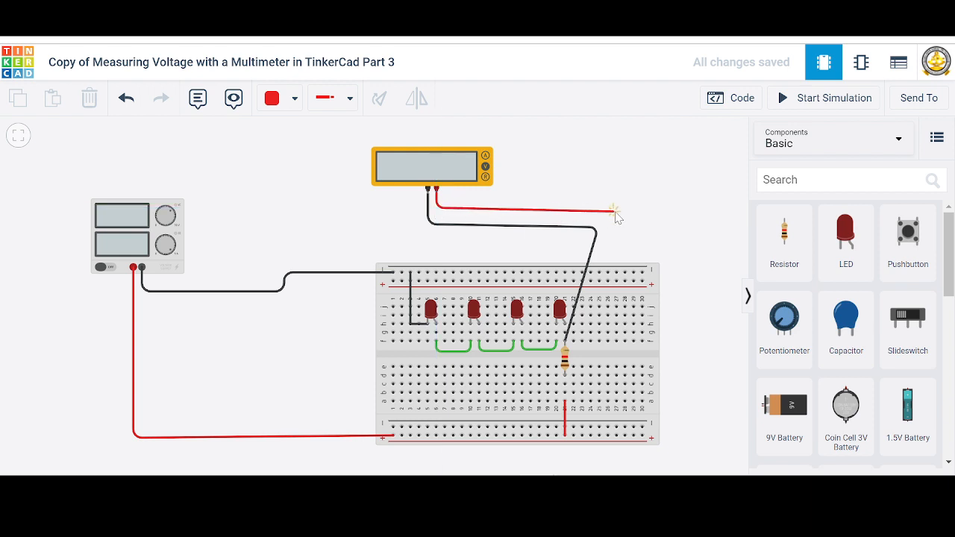
click(650, 213)
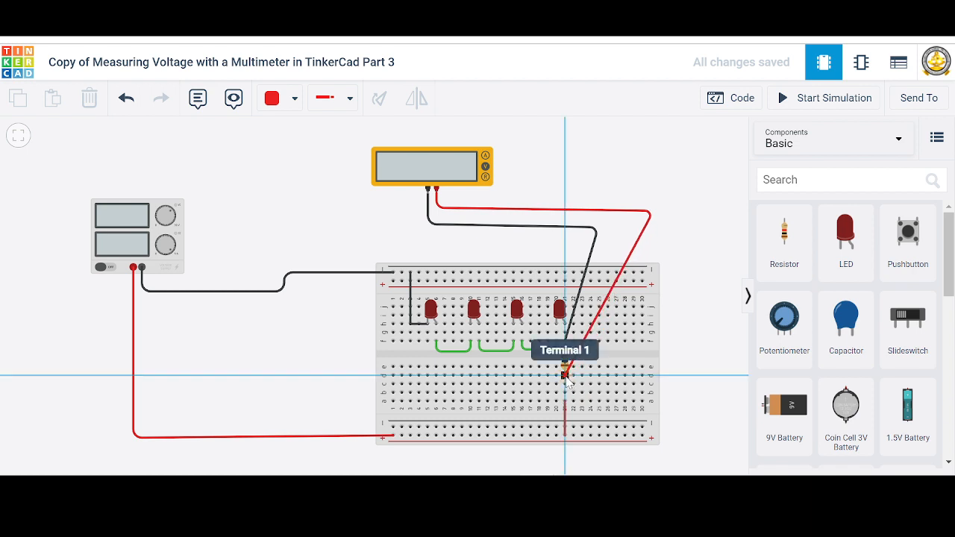
click(565, 378)
click(604, 160)
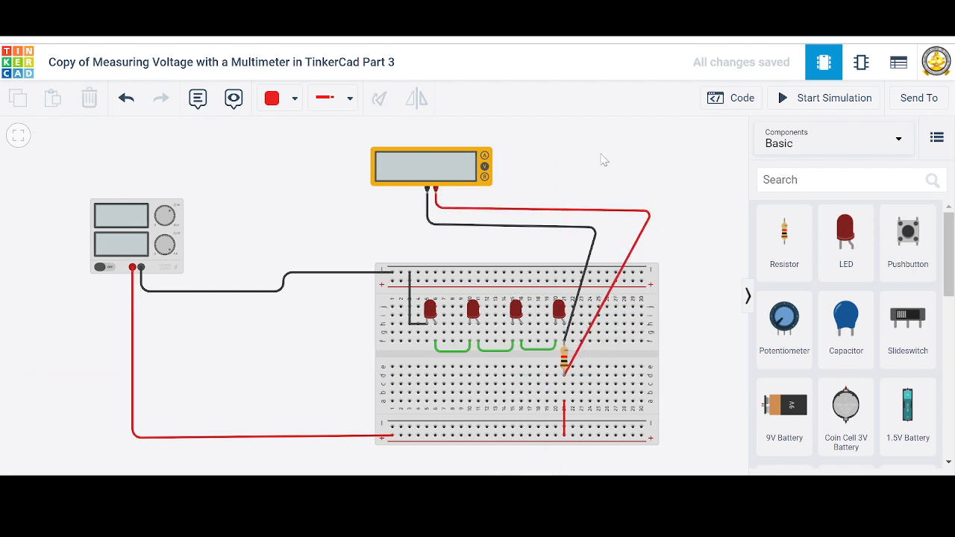
- Simulate briefly to measure the resistor's voltage, and delete the black and red wires between the multimeter and the resistor
click(838, 103)
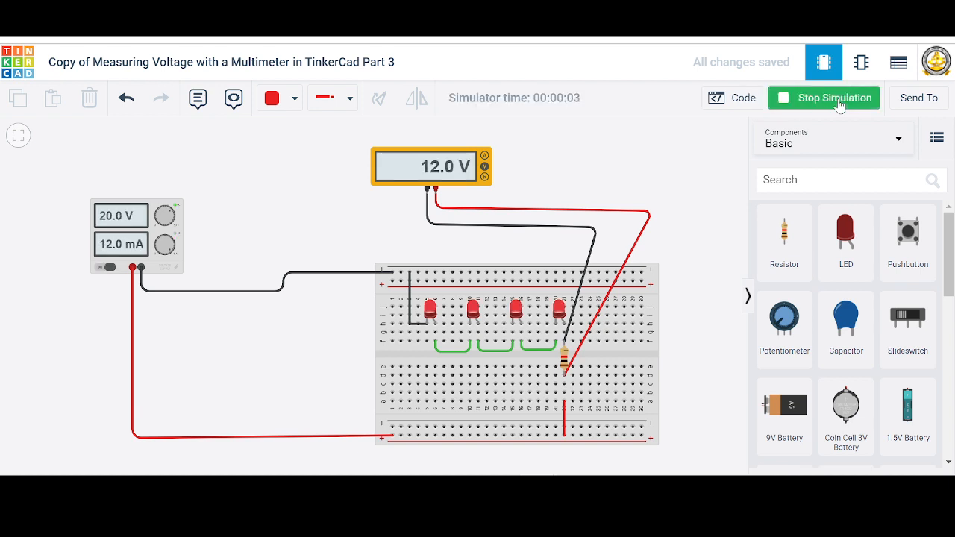
click(801, 103)
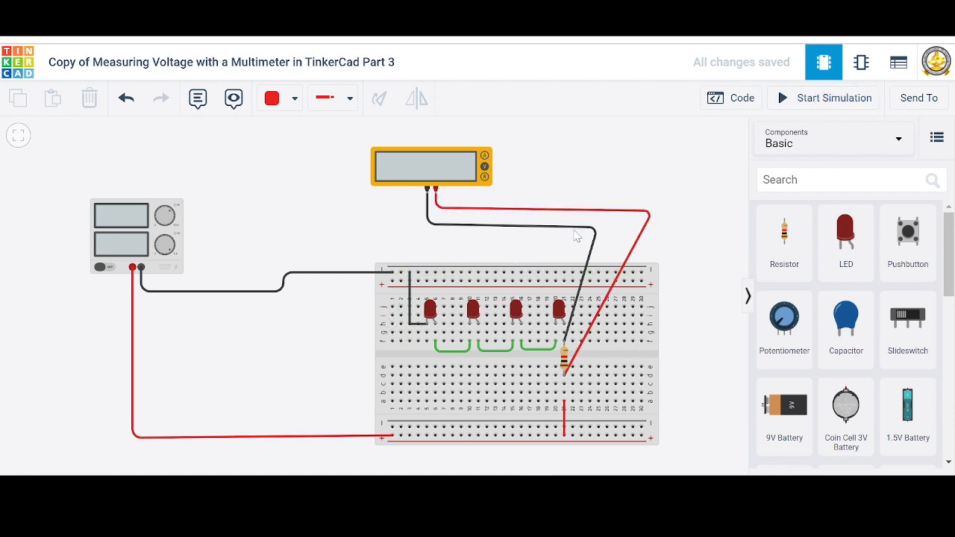
click(577, 230)
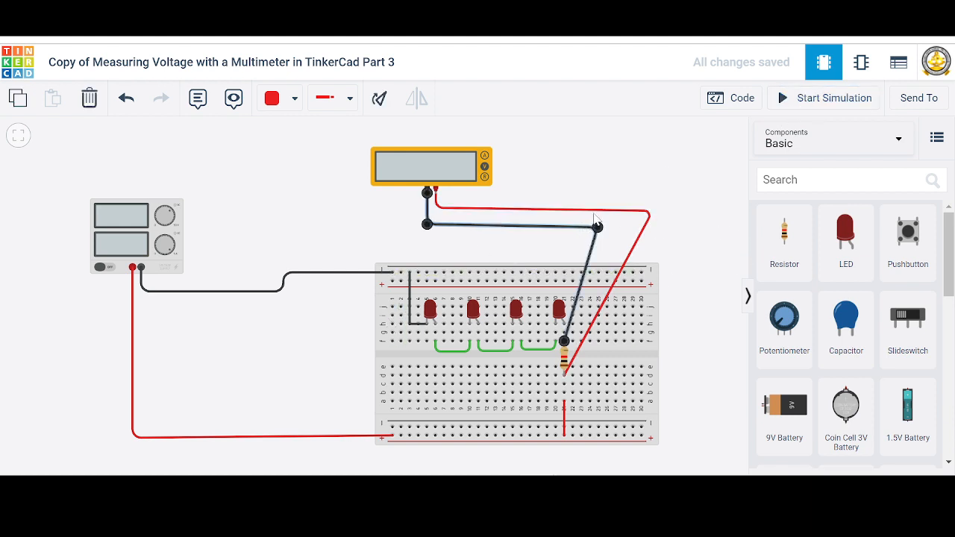
key(Delete)
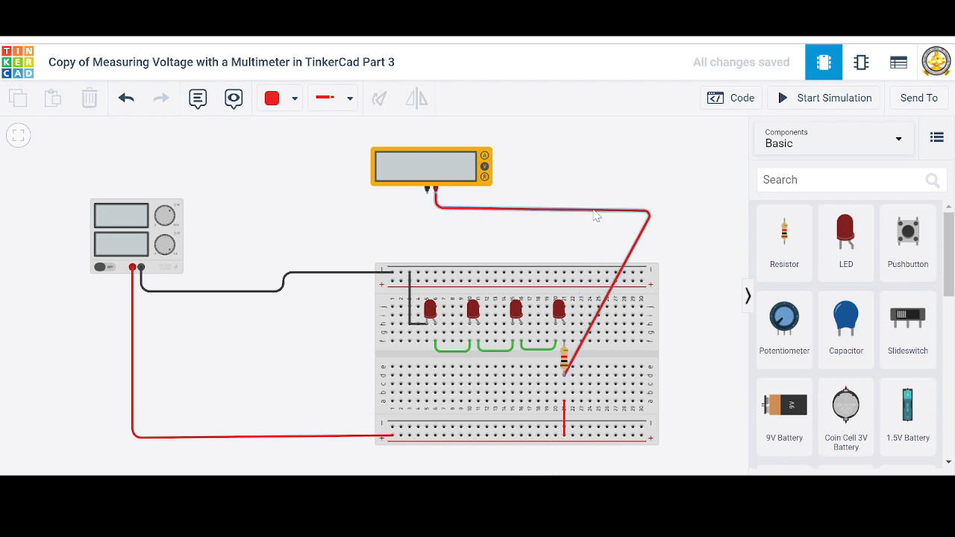
click(594, 213)
key(Delete)
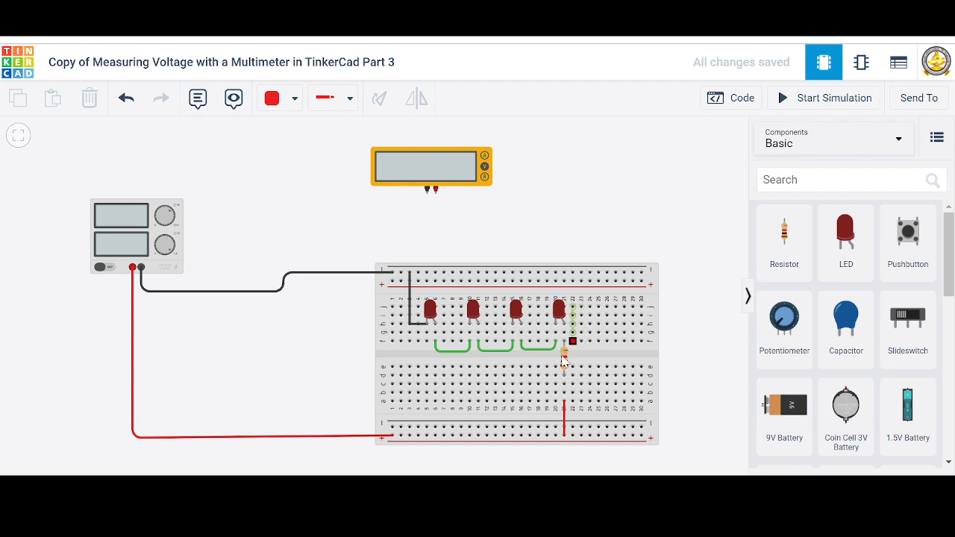
- Open the power supply's properties
click(176, 237)
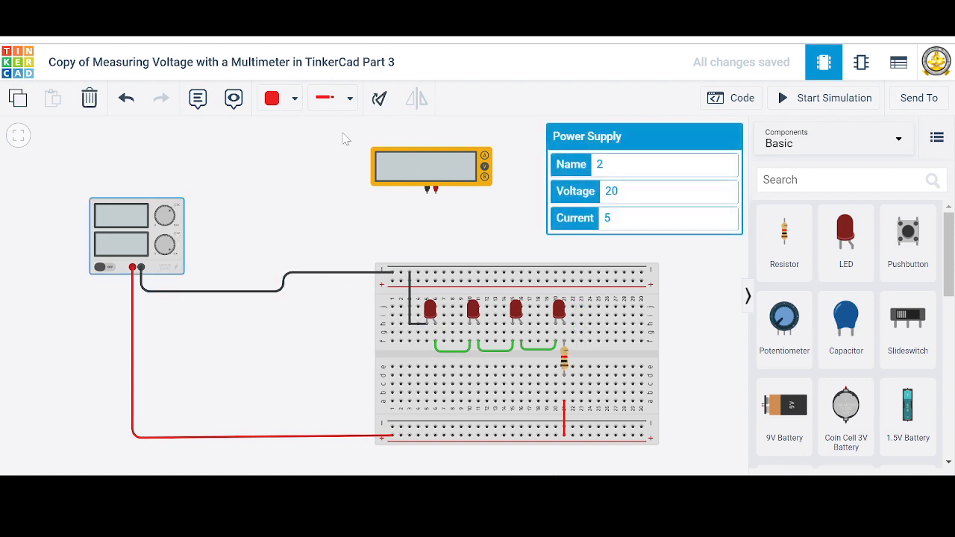